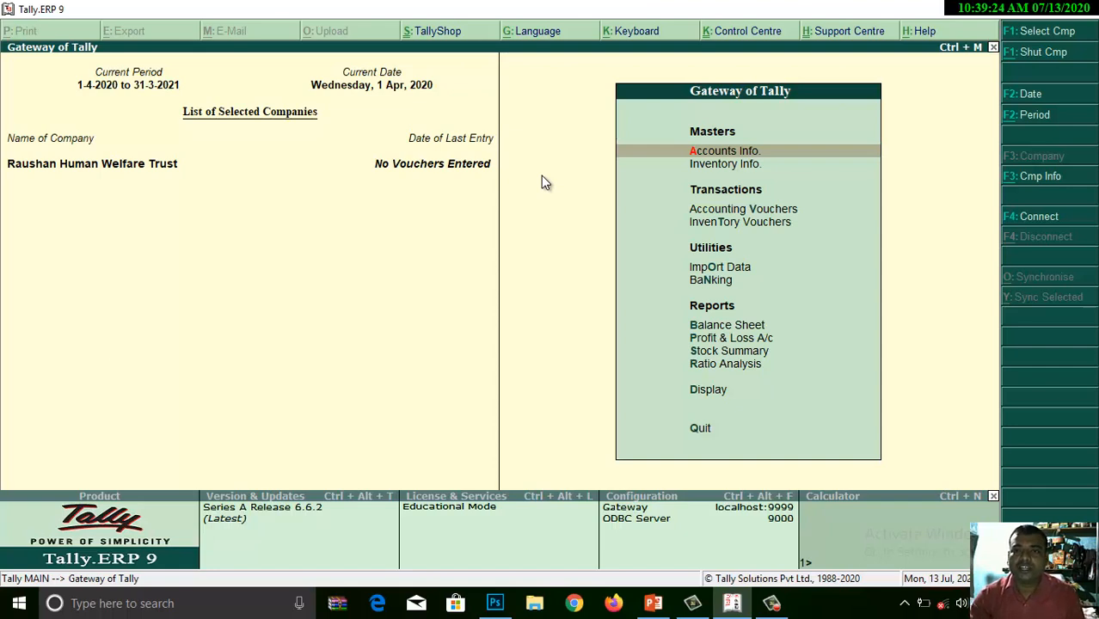
- Start a new single ledger in the accounts masters and name it "Pnjab National Bank"
{"action": "key", "text": "Return"}
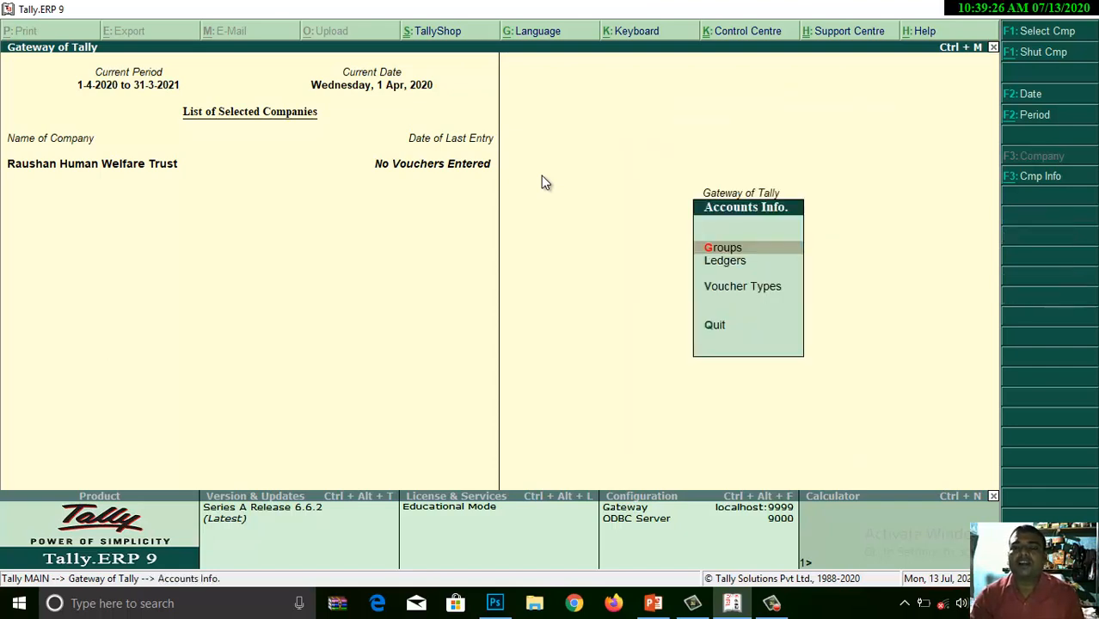
{"action": "key", "text": "Down"}
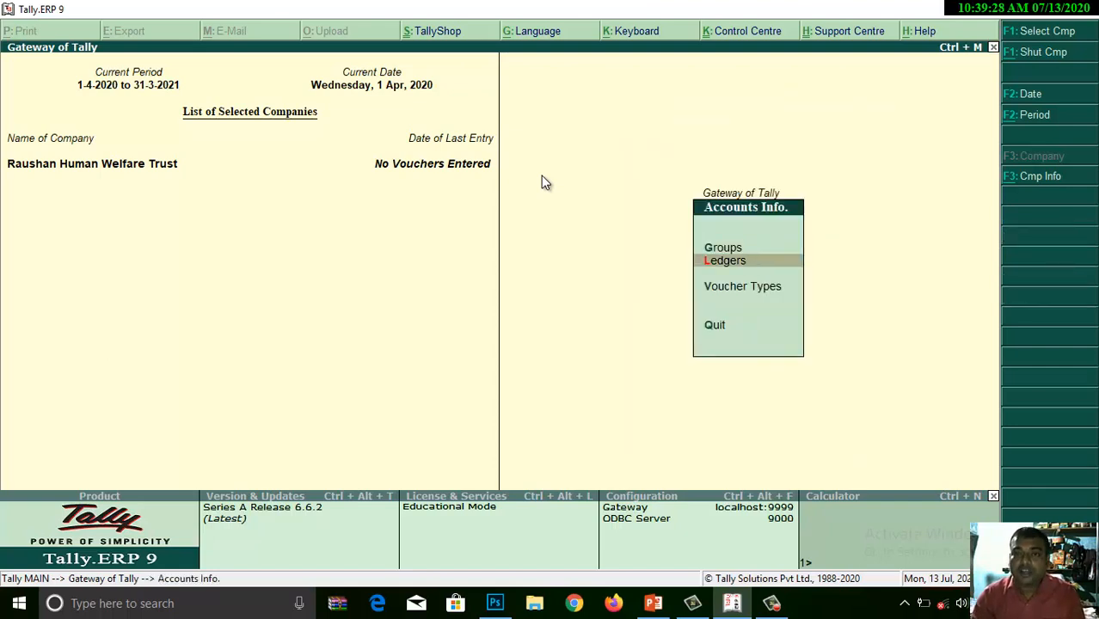
{"action": "key", "text": "Return"}
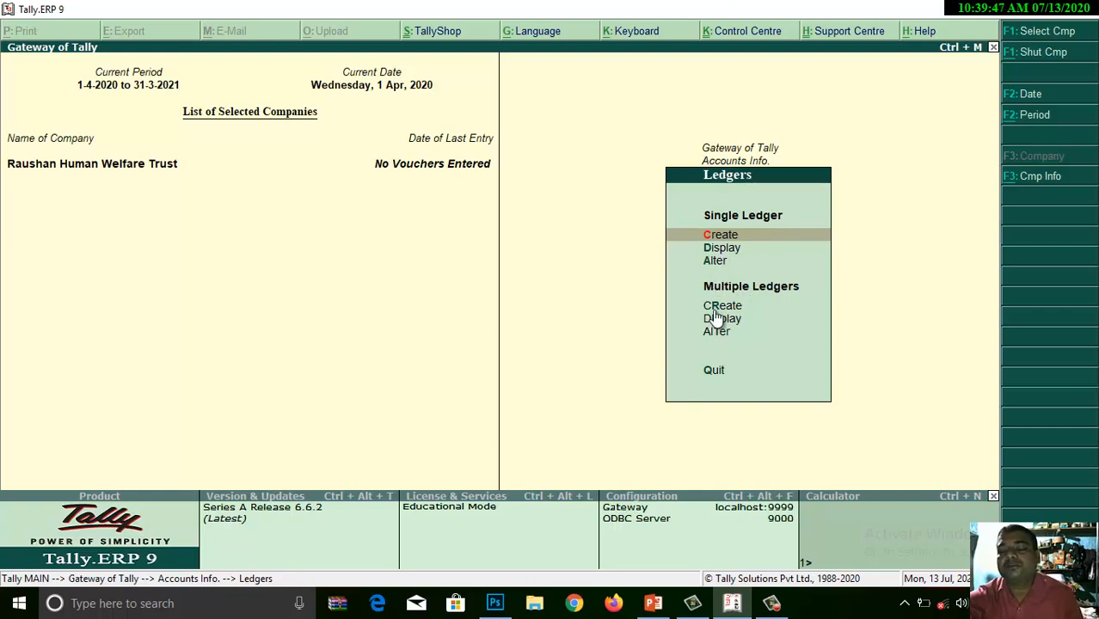
{"action": "left_click", "coordinate": [764, 237]}
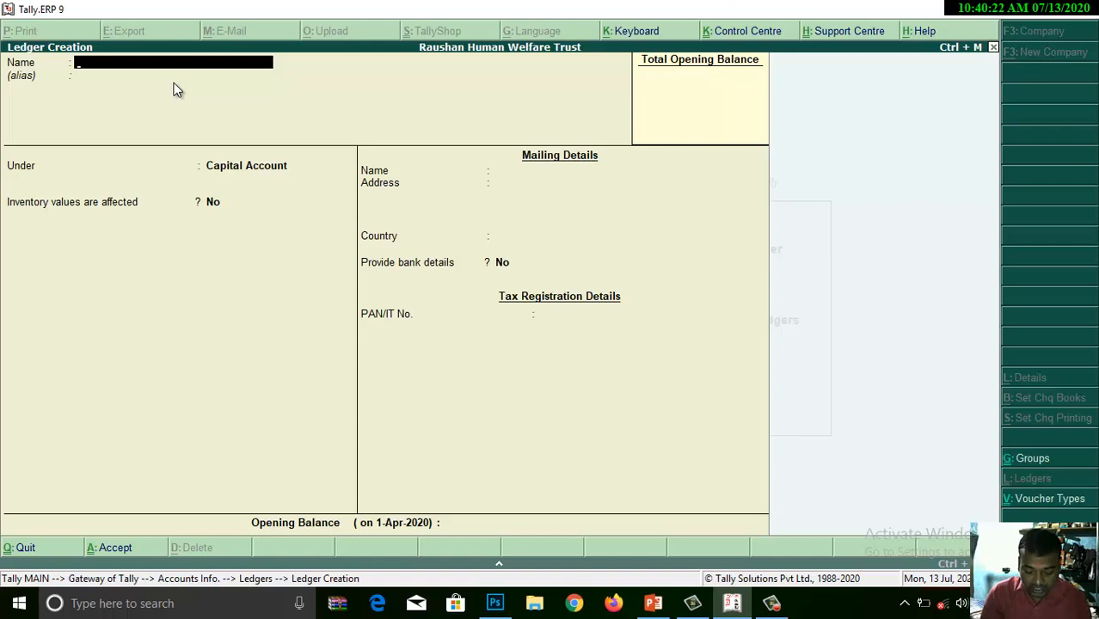
{"action": "type", "text": "Pnja"}
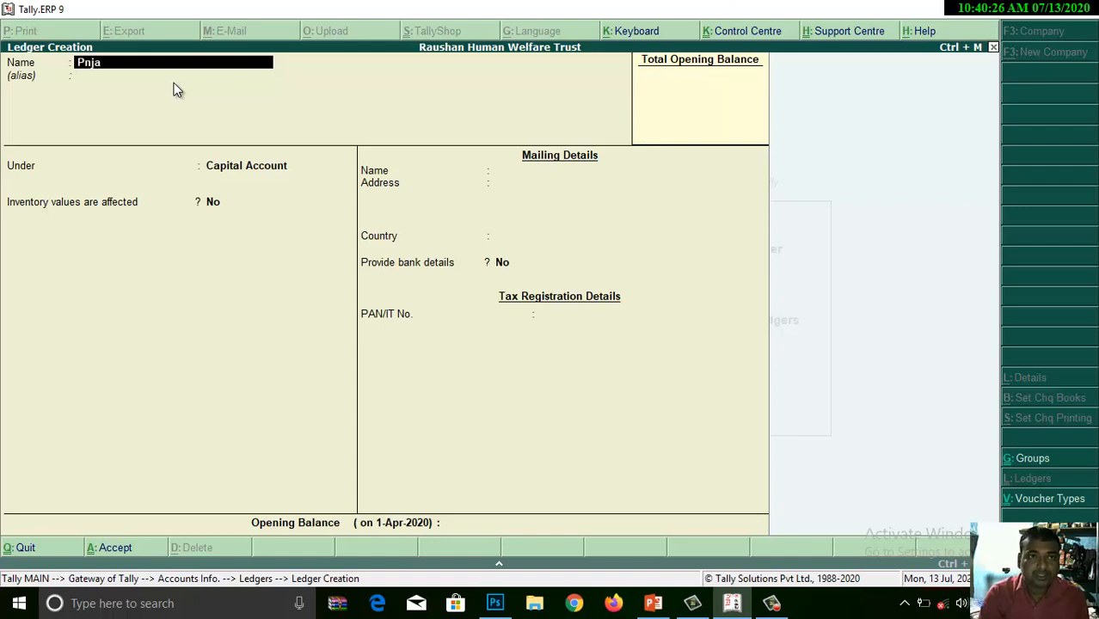
{"action": "type", "text": "b"}
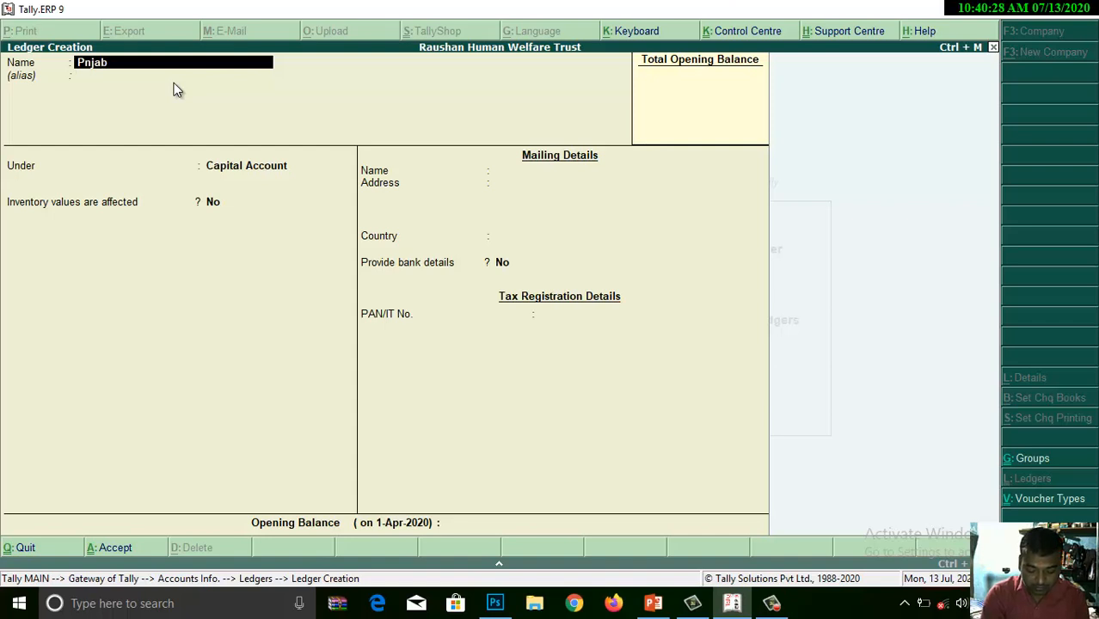
{"action": "type", "text": " National Bank"}
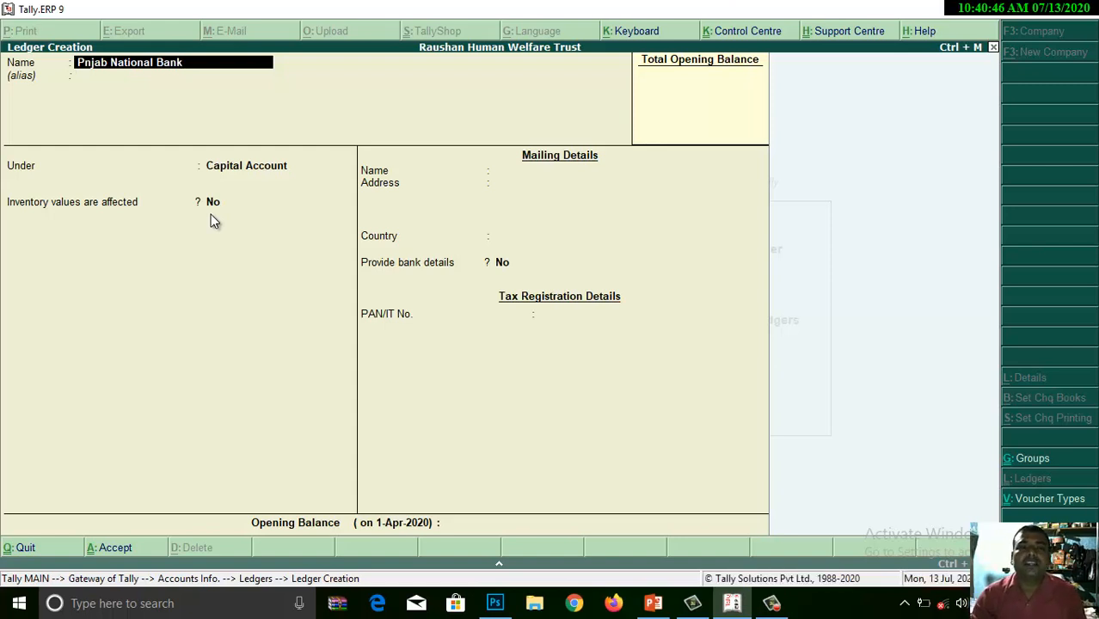
{"action": "key", "text": "Return"}
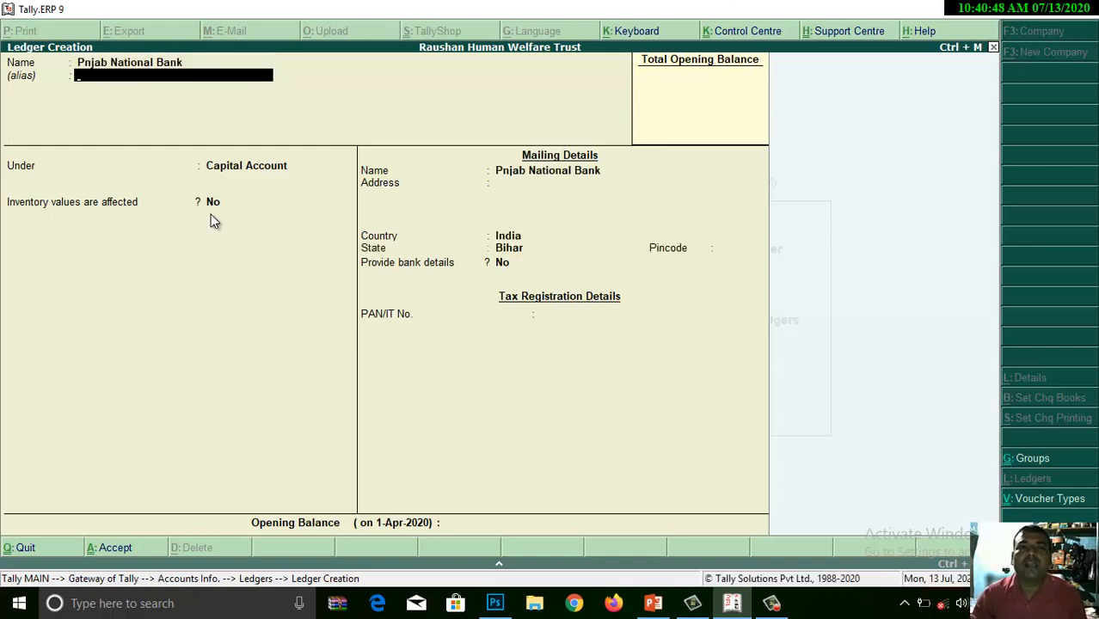
- Leave the ledger's alias blank and place the ledger under the Bank Accounts group
{"action": "key", "text": "Return"}
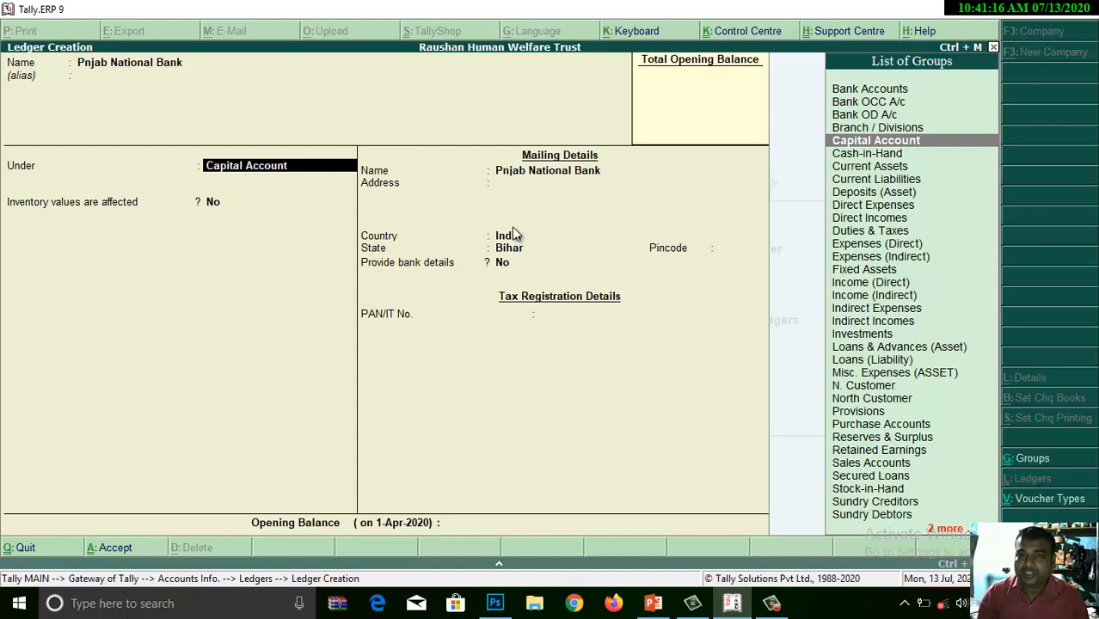
{"action": "key", "text": "Up"}
{"action": "key", "text": "Up"}
{"action": "key", "text": "Up"}
{"action": "key", "text": "Up"}
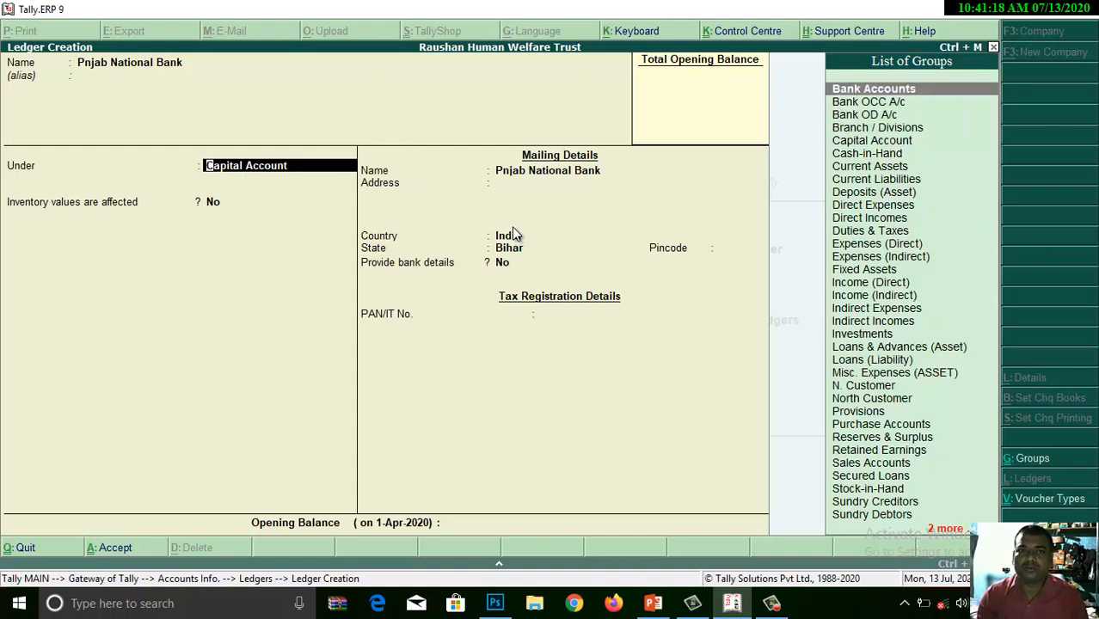
{"action": "key", "text": "Return"}
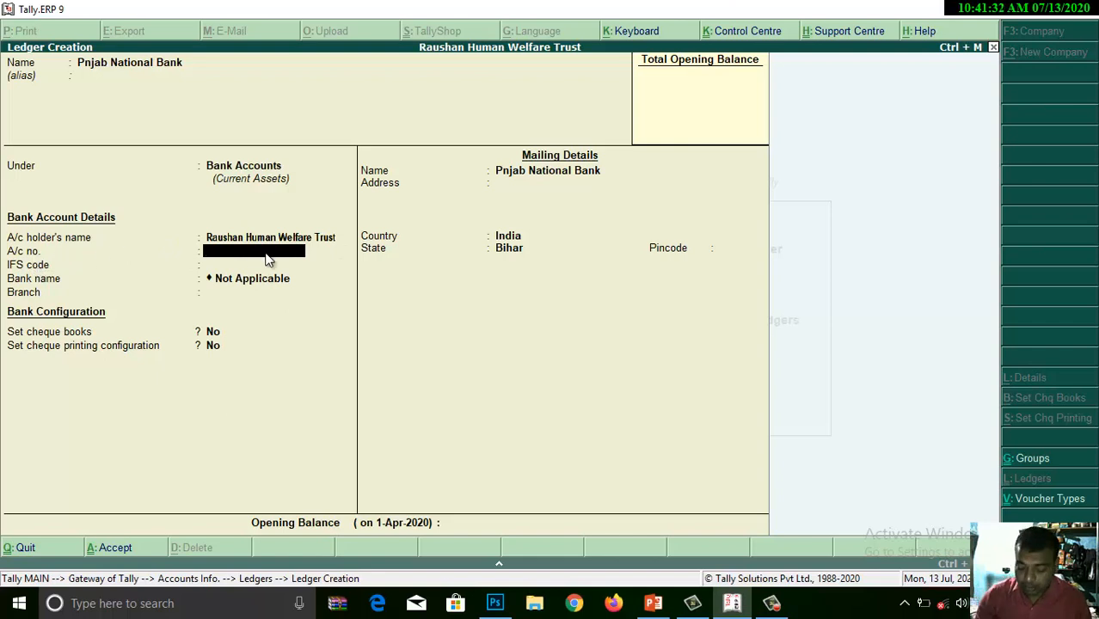
- Enter the bank account number and the IFS code PUNB0017520, leaving the bank name as Not Applicable
{"action": "type", "text": "123456"}
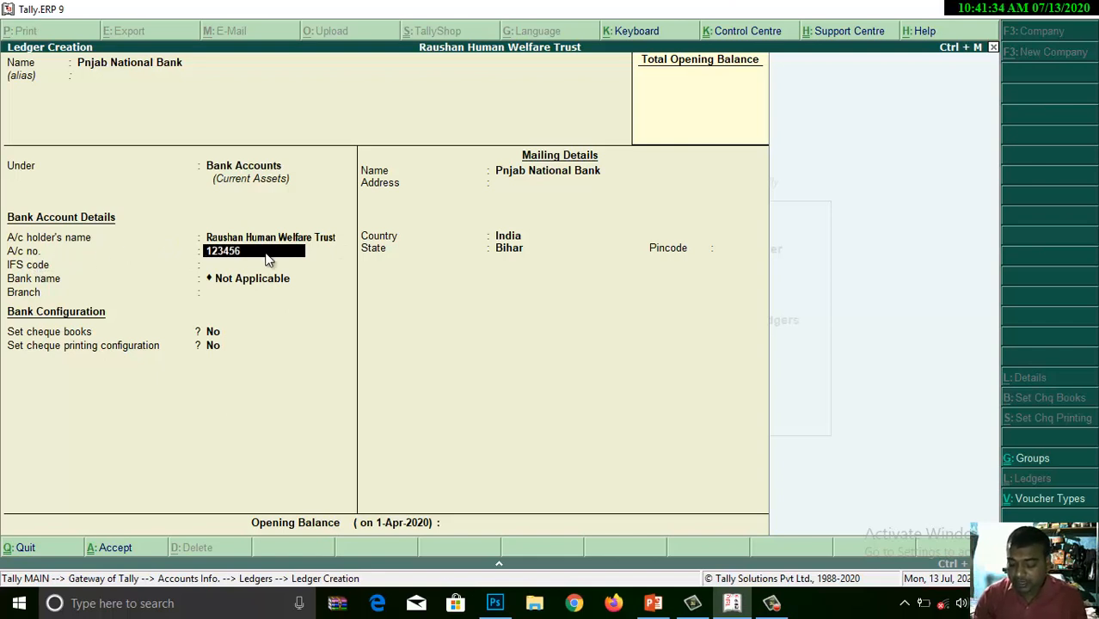
{"action": "type", "text": "789"}
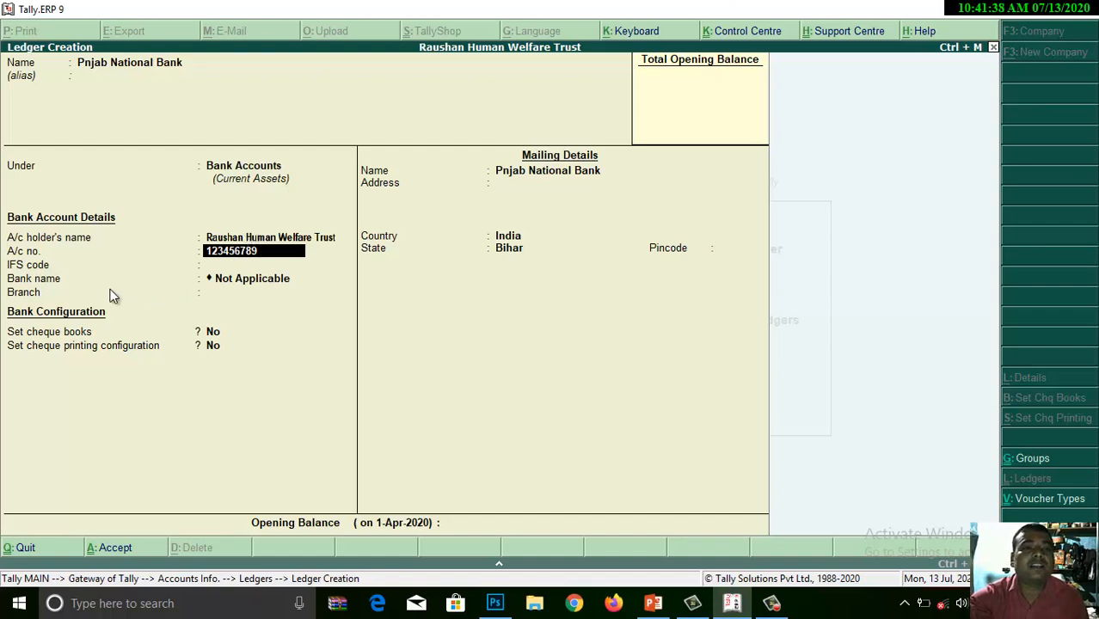
{"action": "key", "text": "Return"}
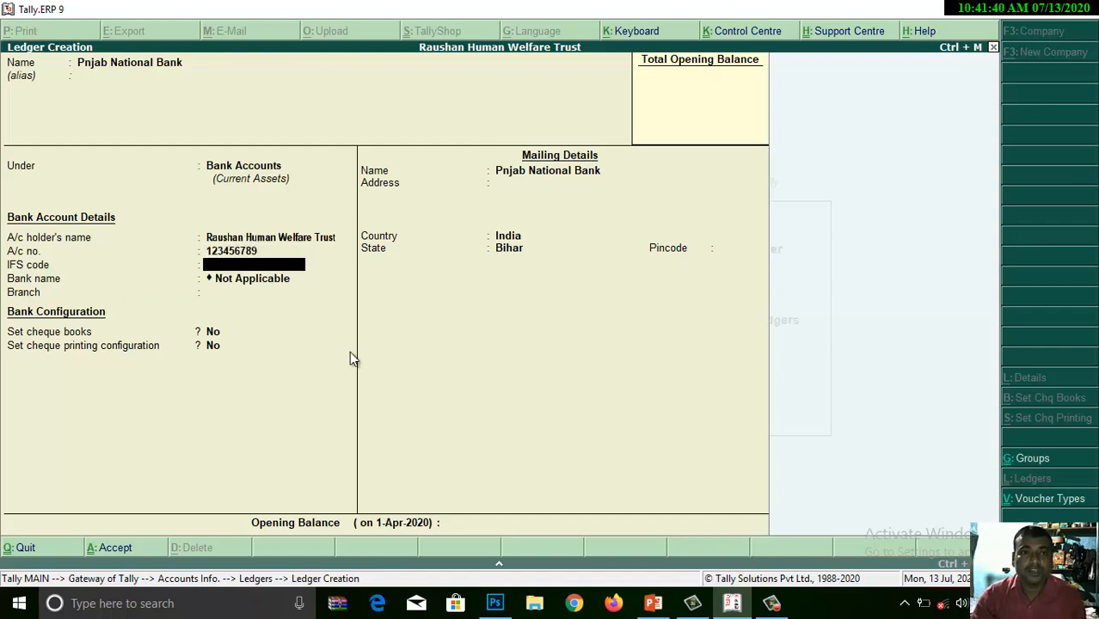
{"action": "type", "text": "PU"}
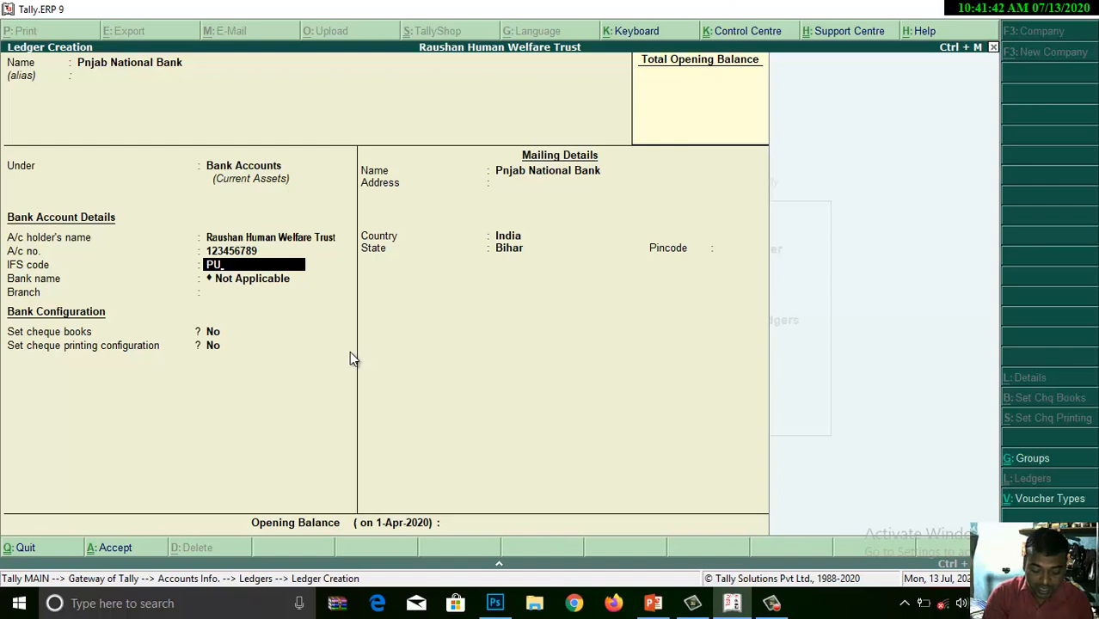
{"action": "type", "text": "N"}
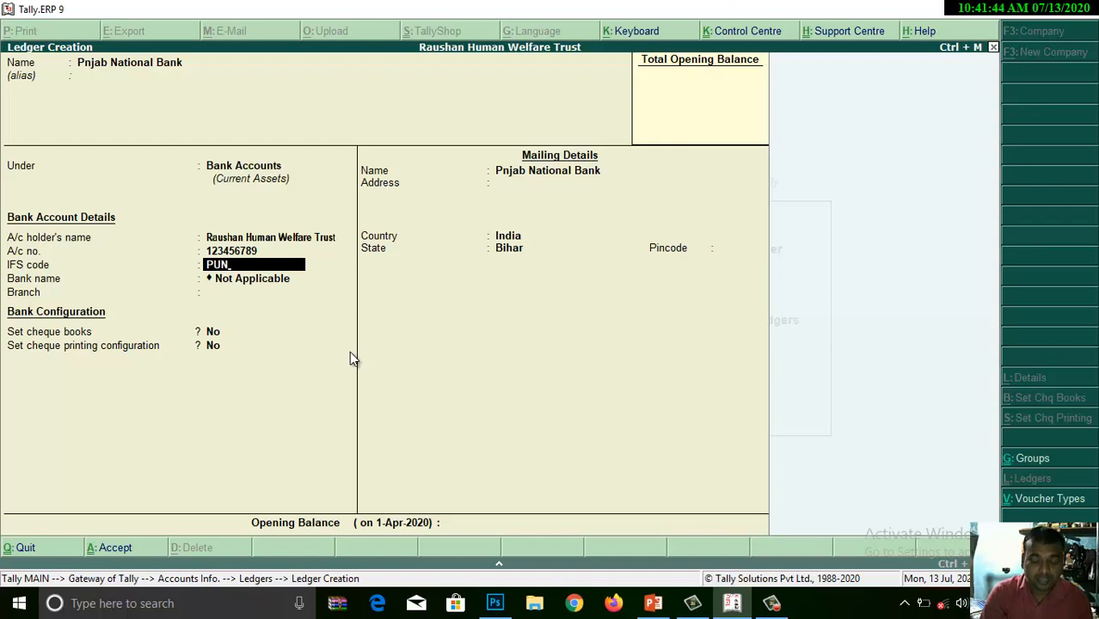
{"action": "type", "text": "B"}
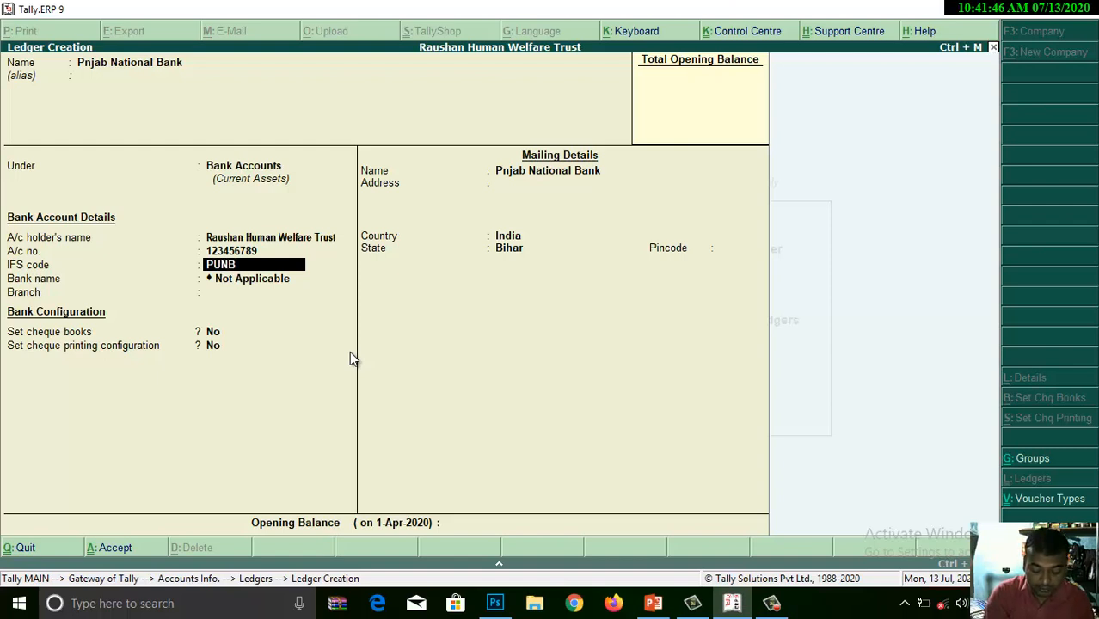
{"action": "type", "text": "001"}
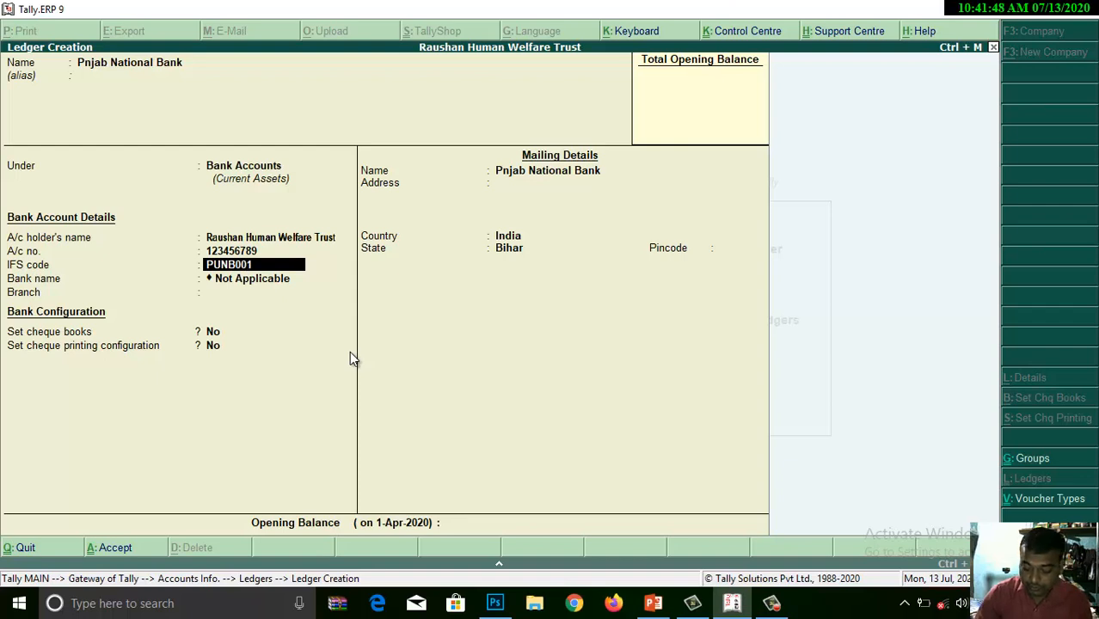
{"action": "type", "text": "7520"}
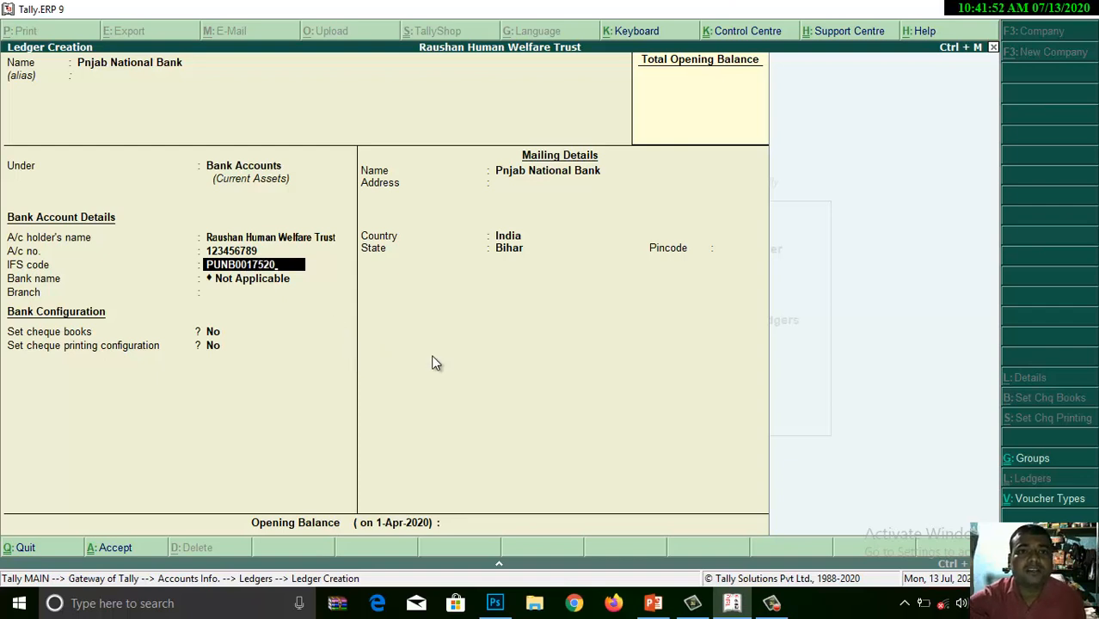
{"action": "key", "text": "Return"}
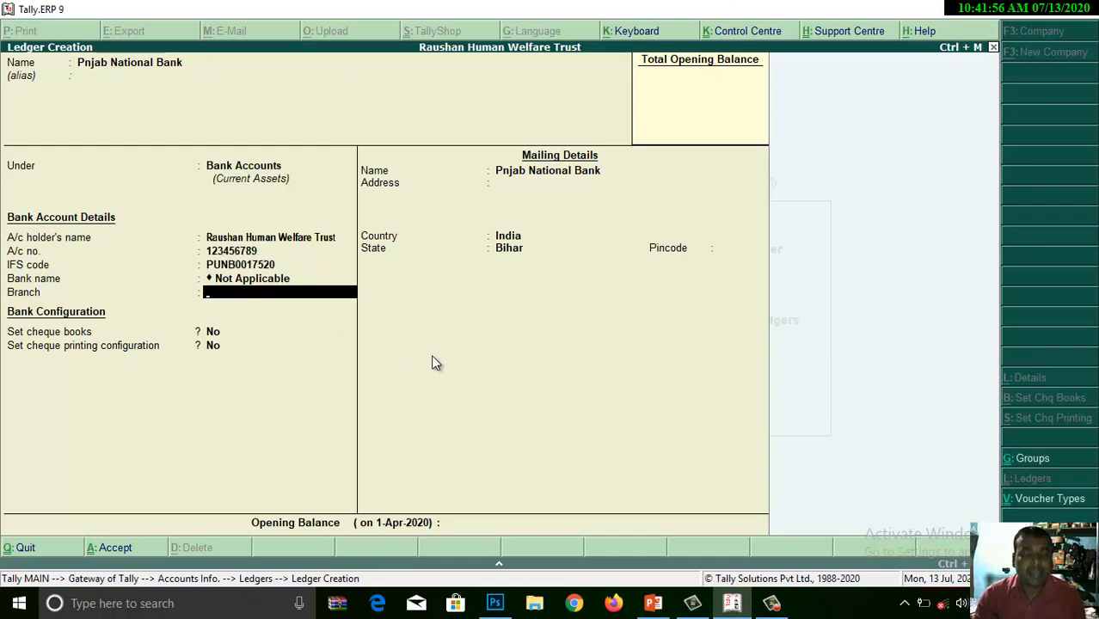
- Set the branch to Gnagaur and keep cheque books and cheque printing configuration at No
{"action": "type", "text": "Gnagaur"}
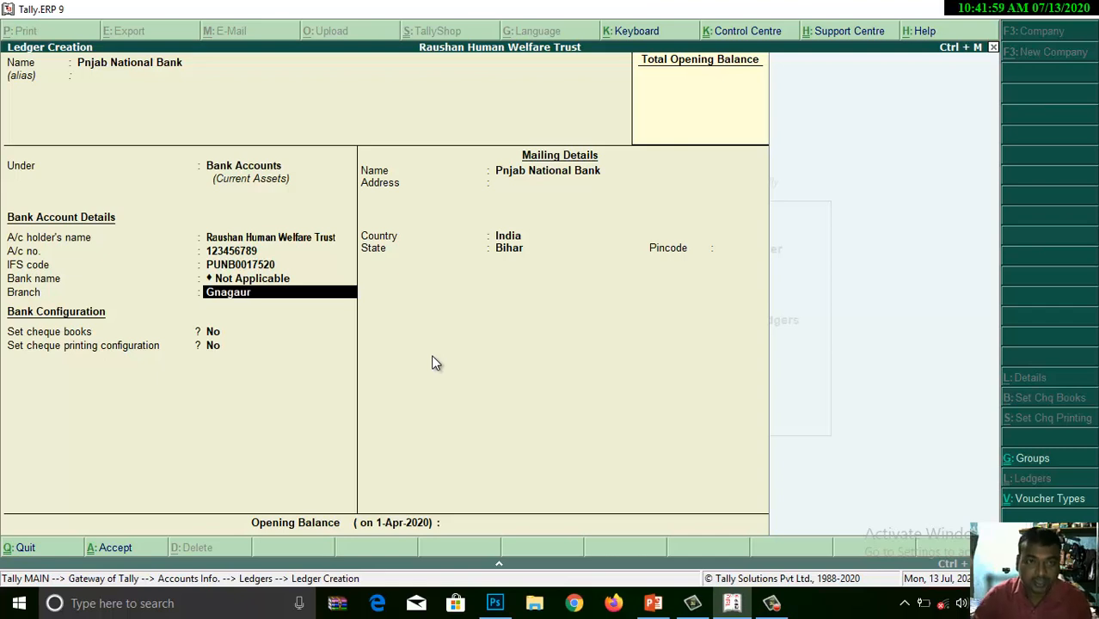
{"action": "key", "text": "Return"}
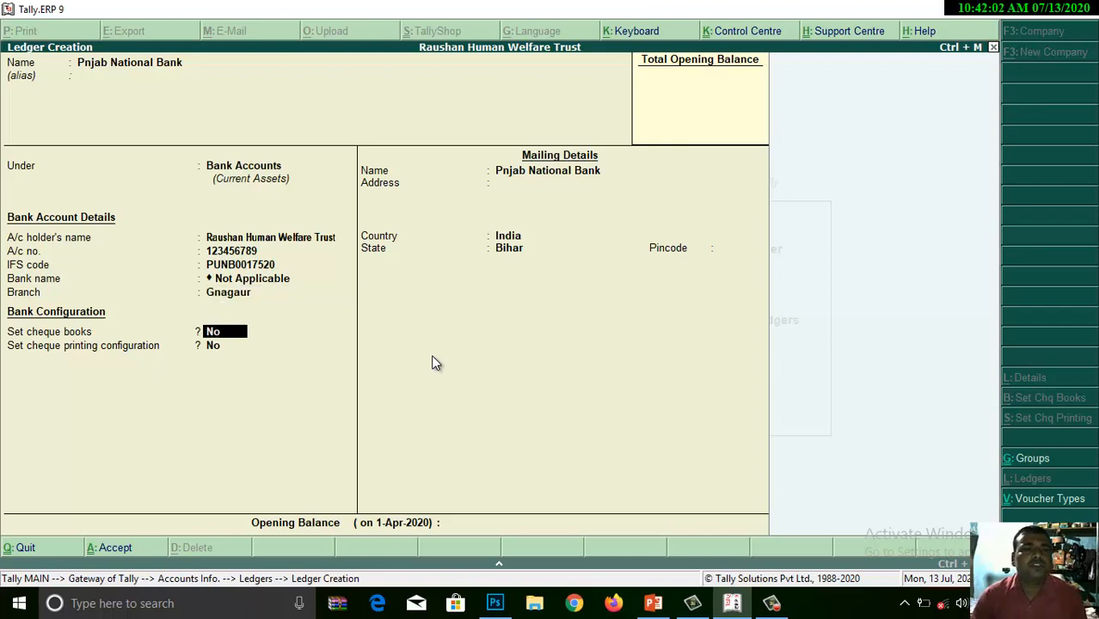
{"action": "key", "text": "Return"}
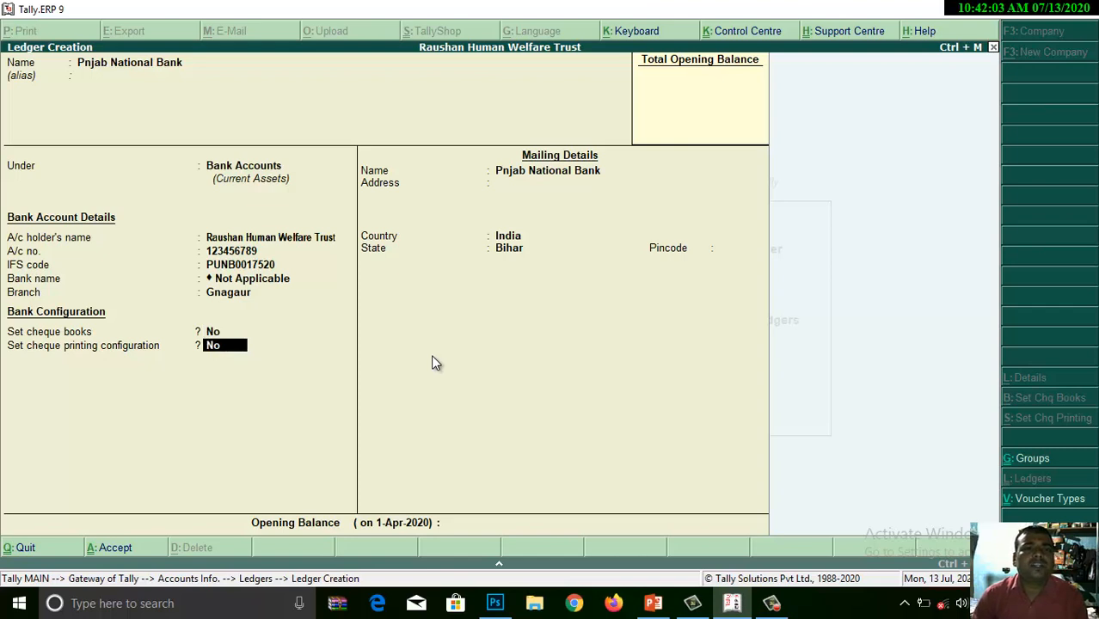
{"action": "key", "text": "Return"}
{"action": "key", "text": "Return"}
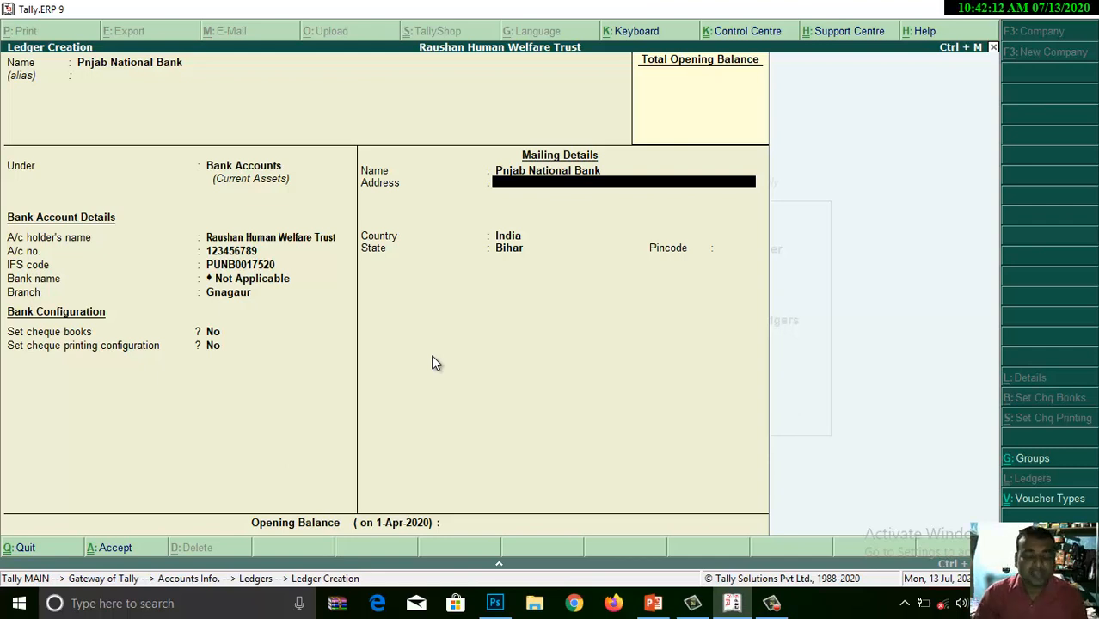
- Fill in the bank's mailing address and pincode, then save the ledger and leave ledger creation
{"action": "type", "text": "Baasoaptti"}
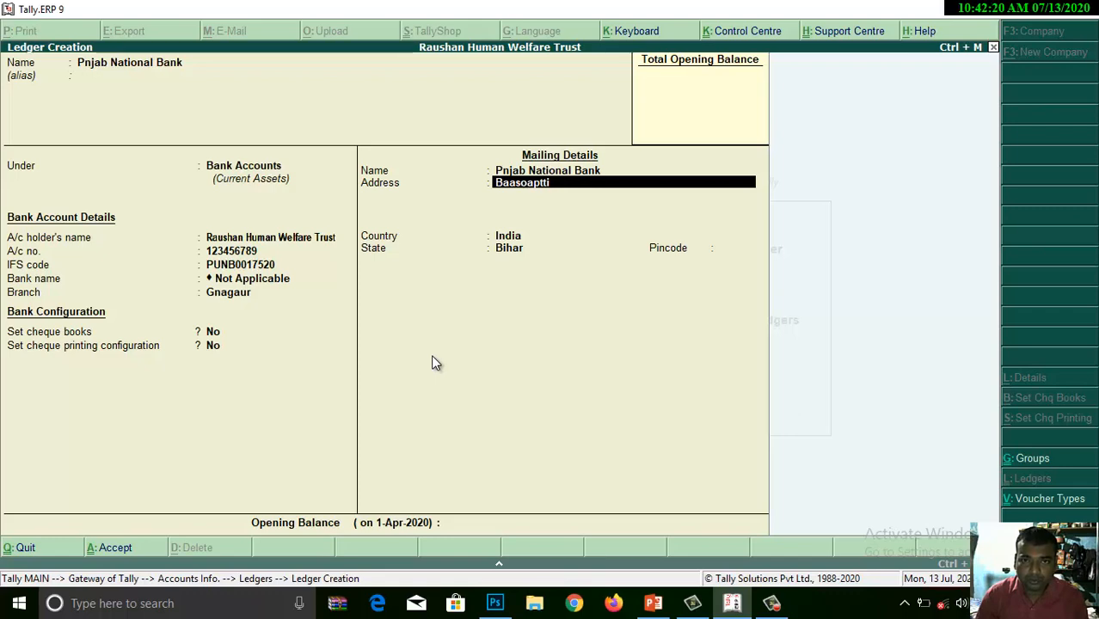
{"action": "key", "text": "Return"}
{"action": "key", "text": "Return"}
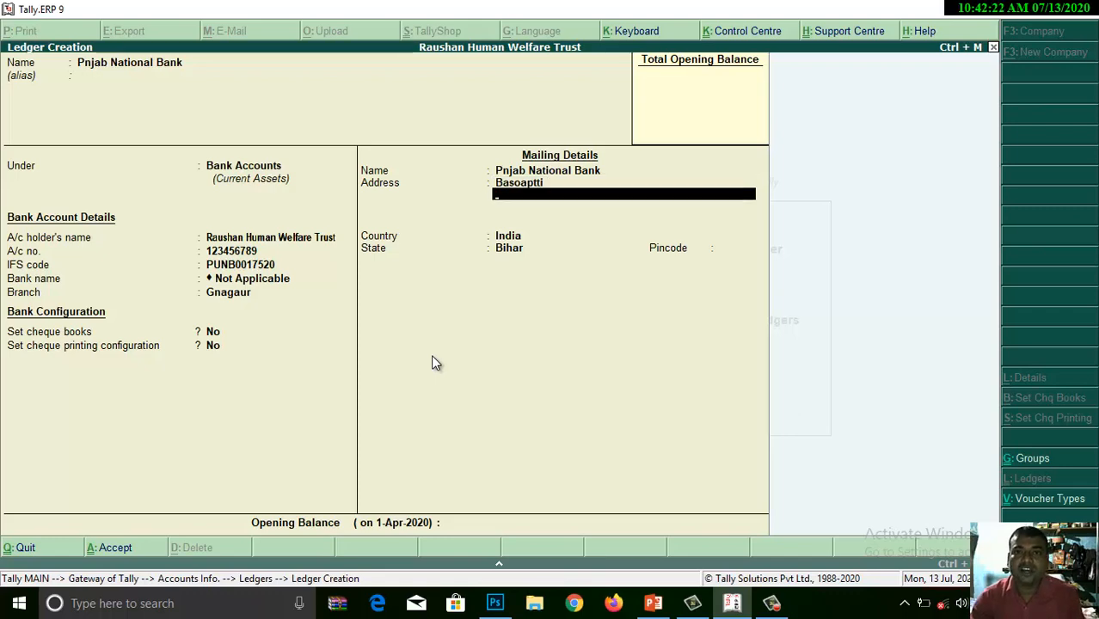
{"action": "key", "text": "Return"}
{"action": "key", "text": "Return"}
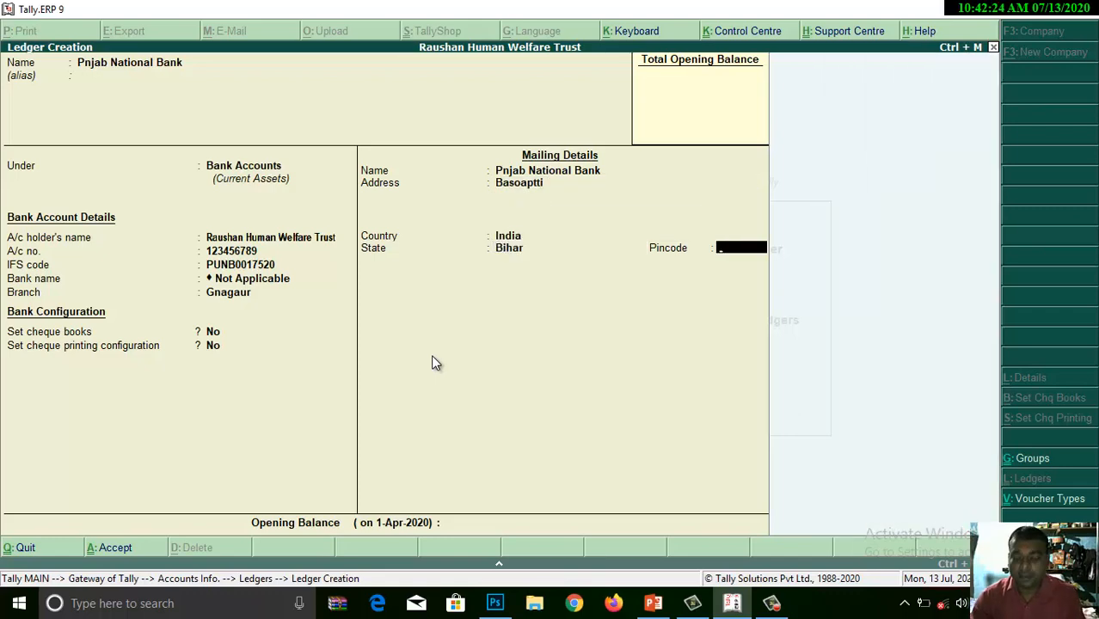
{"action": "type", "text": "847225"}
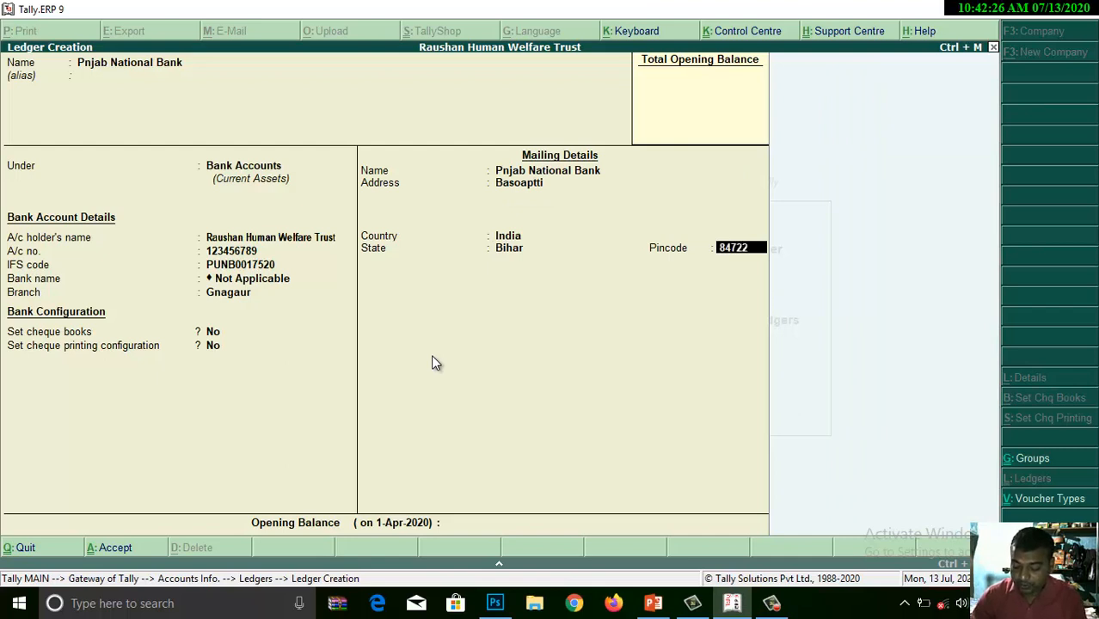
{"action": "key", "text": "Return"}
{"action": "key", "text": "Return"}
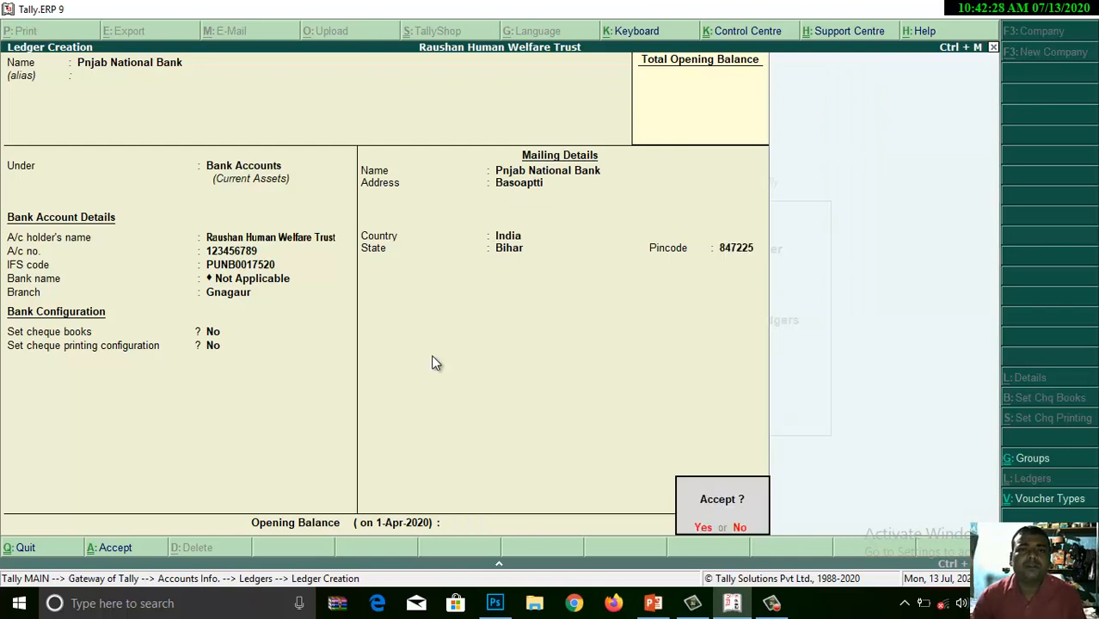
{"action": "key", "text": "Return"}
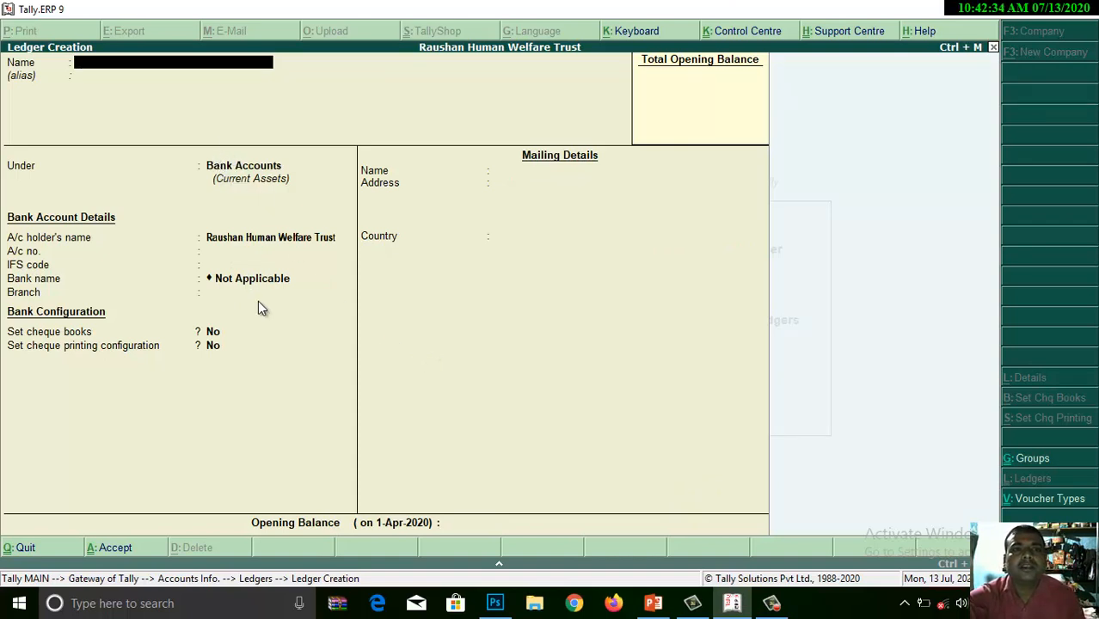
{"action": "key", "text": "Escape"}
{"action": "key", "text": "y"}
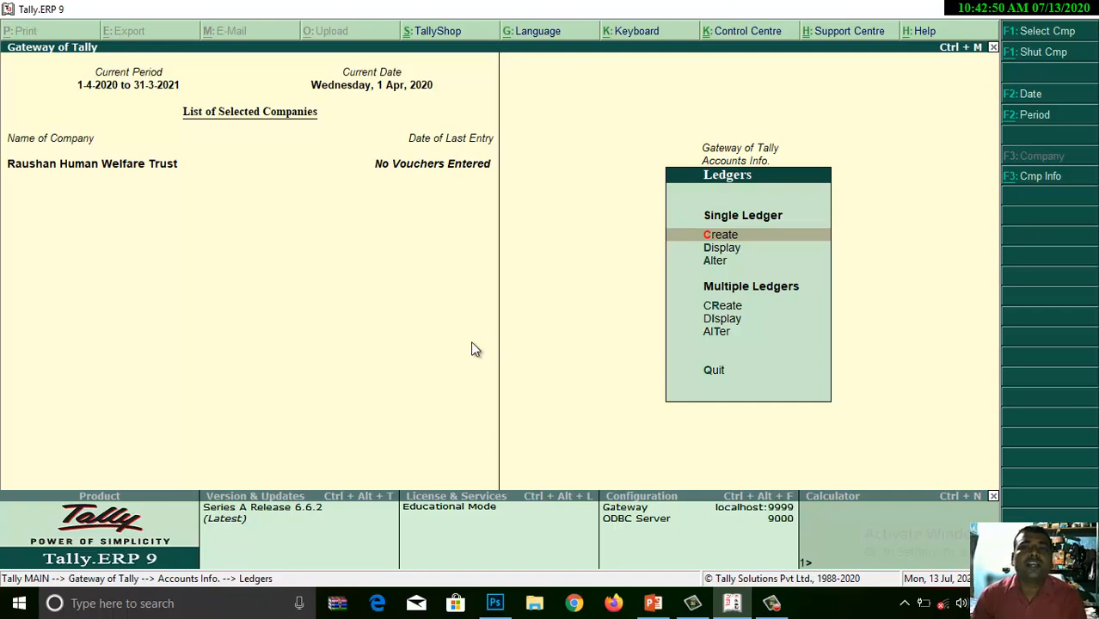
- Display the single ledger Pnjab National Bank to check its saved details, then close it
{"action": "key", "text": "Up"}
{"action": "key", "text": "Down"}
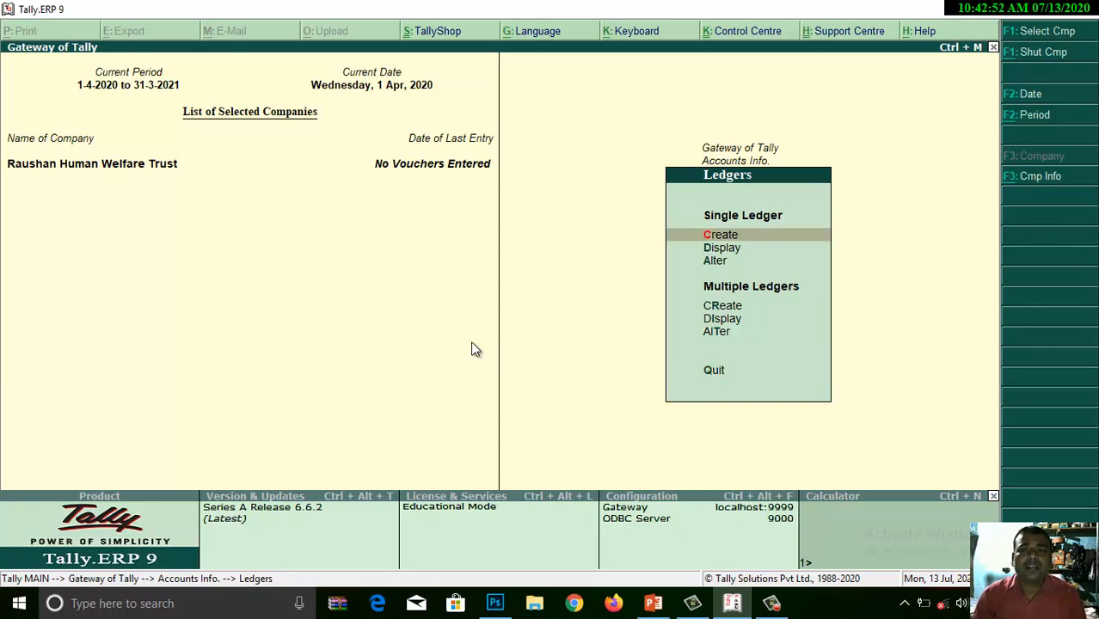
{"action": "key", "text": "Down"}
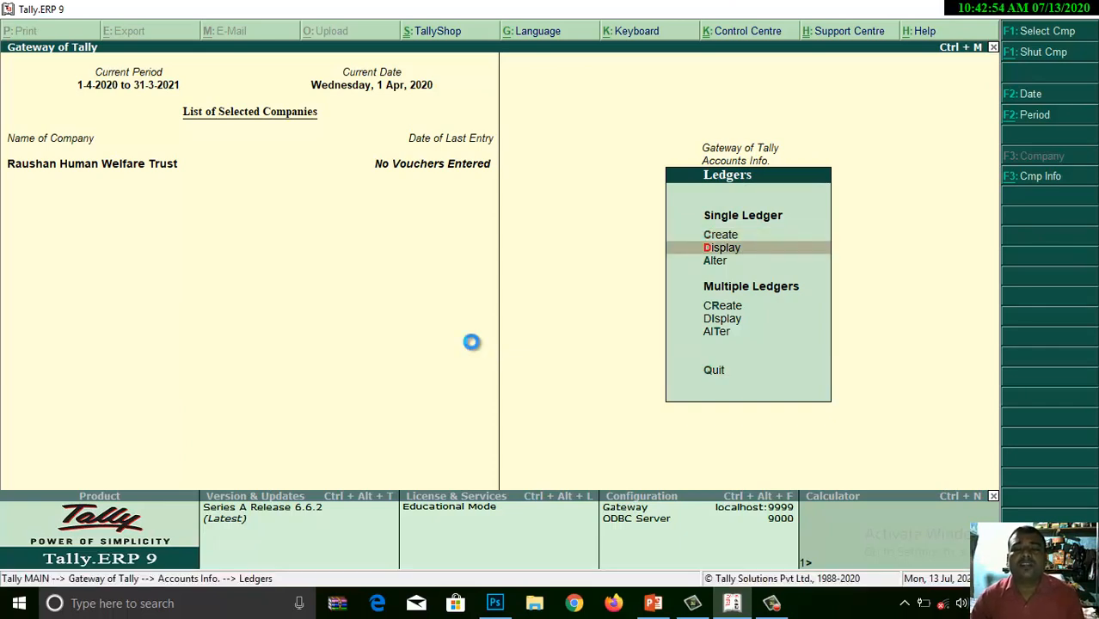
{"action": "key", "text": "Return"}
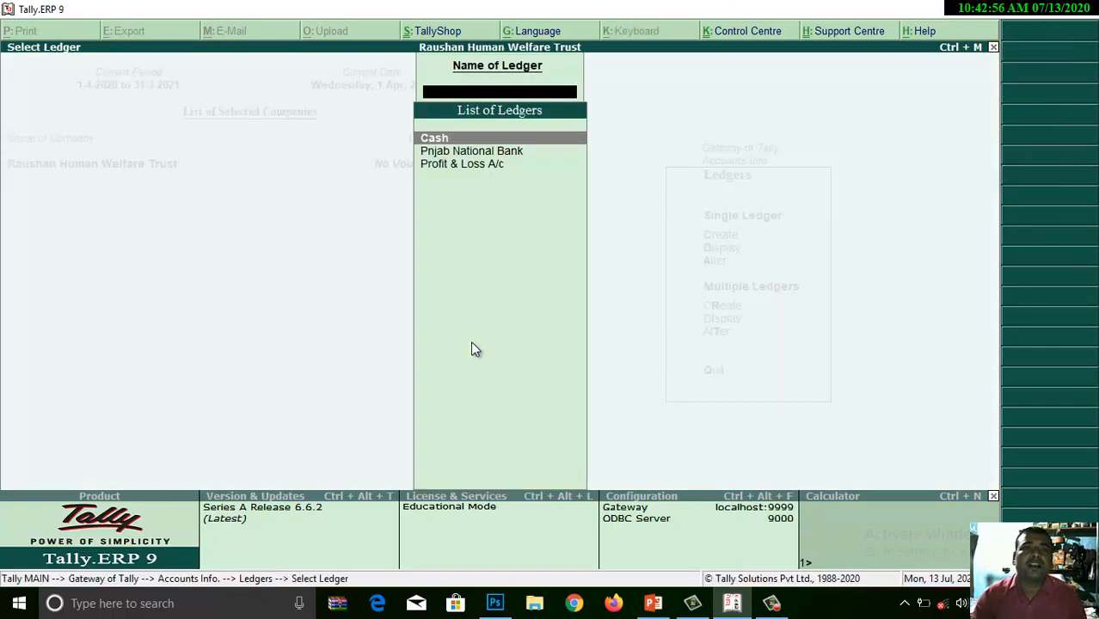
{"action": "key", "text": "Down"}
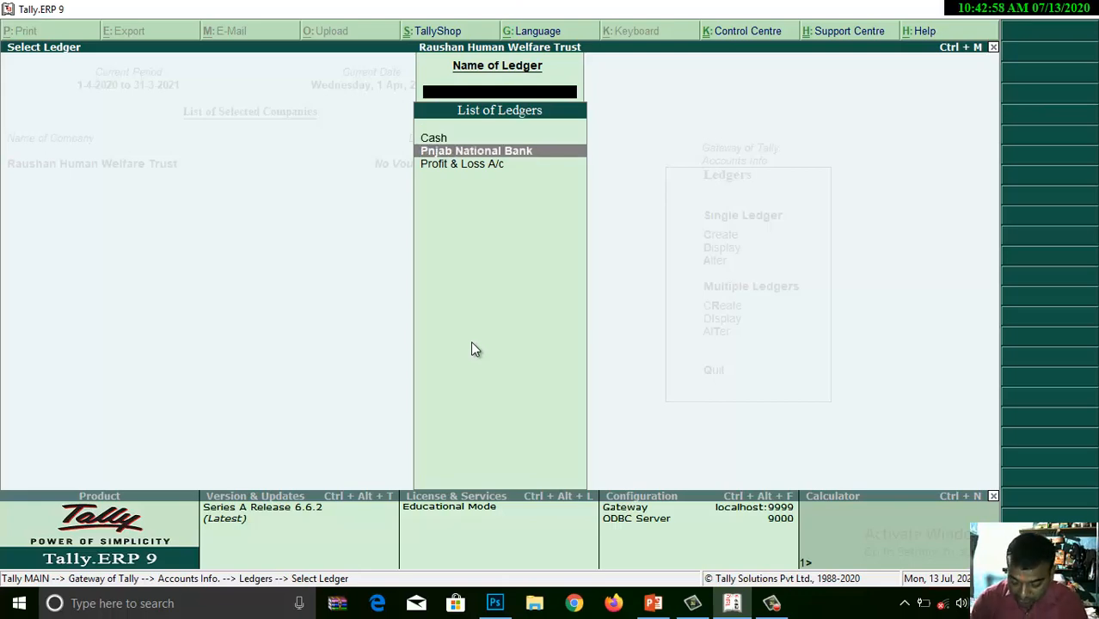
{"action": "key", "text": "Return"}
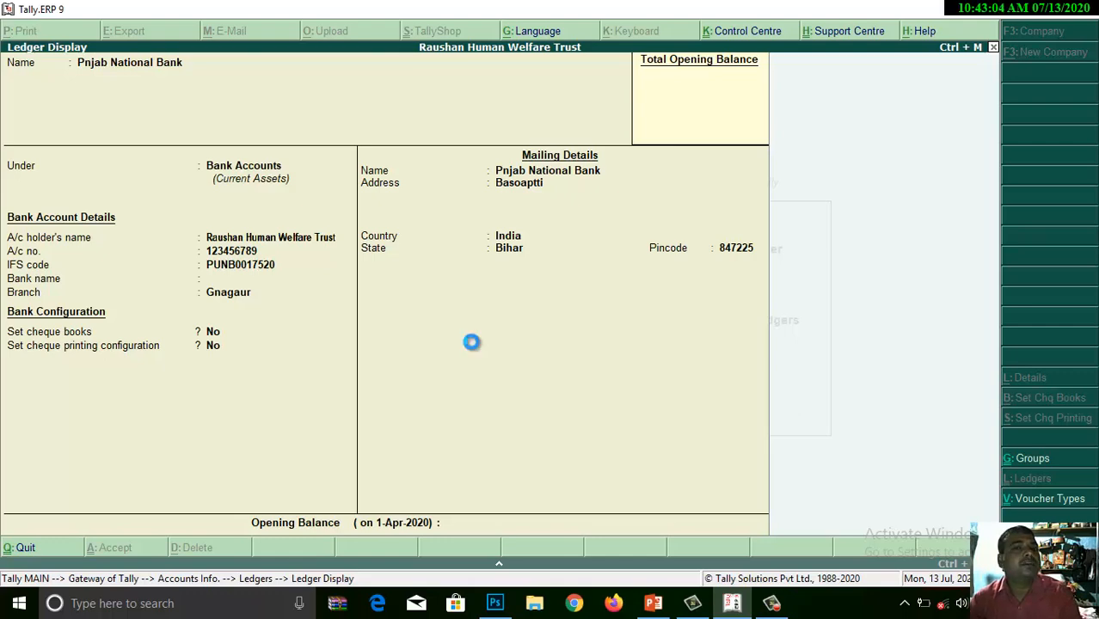
{"action": "key", "text": "Escape"}
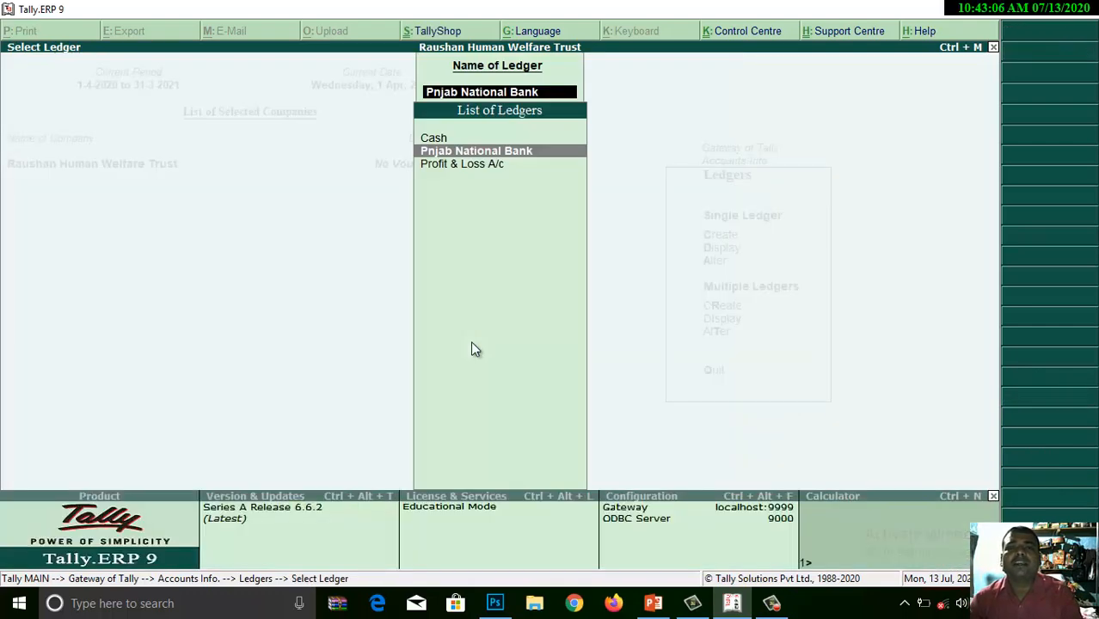
- Look through the company's list of existing ledgers, then leave the ledger display and return to Accounts Info
{"action": "key", "text": "Up"}
{"action": "key", "text": "Down"}
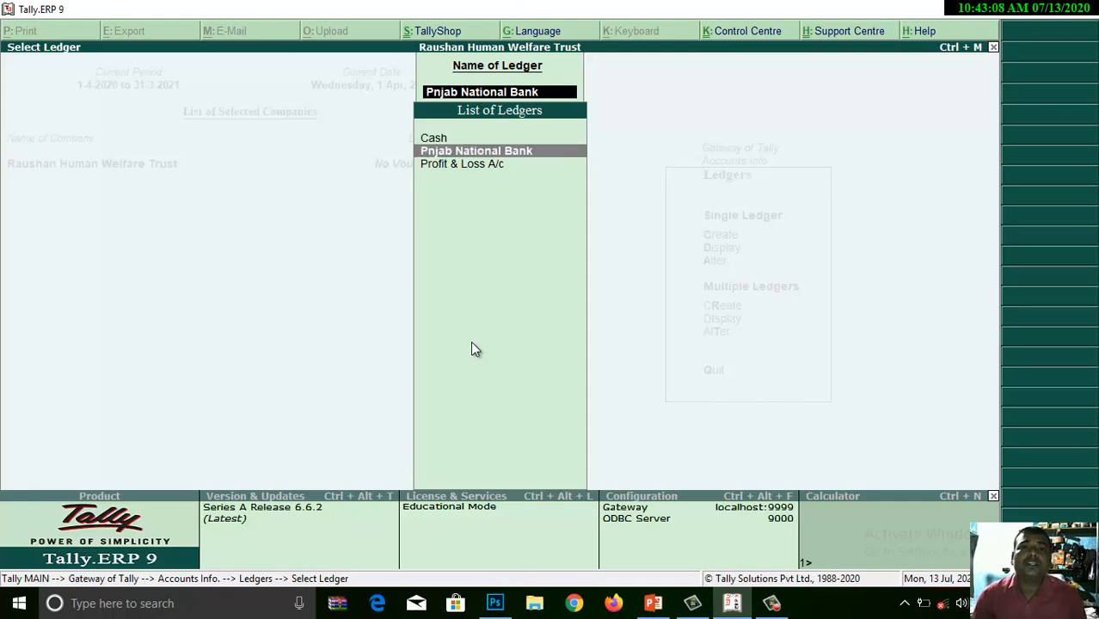
{"action": "key", "text": "Up"}
{"action": "key", "text": "Down"}
{"action": "key", "text": "Down"}
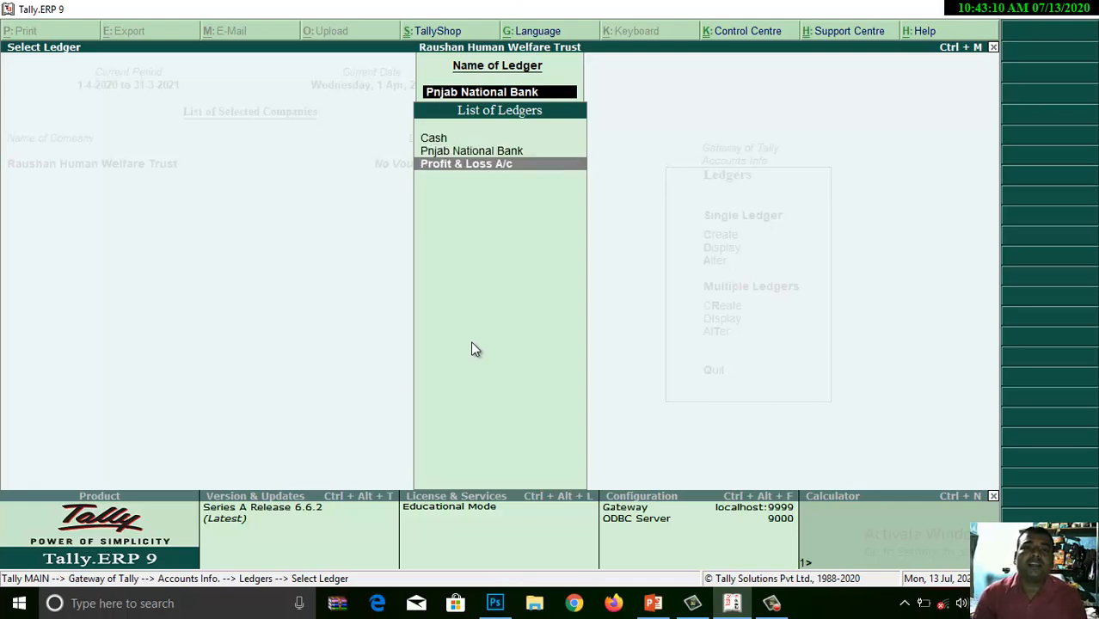
{"action": "key", "text": "Up"}
{"action": "key", "text": "Down"}
{"action": "key", "text": "Up"}
{"action": "key", "text": "Up"}
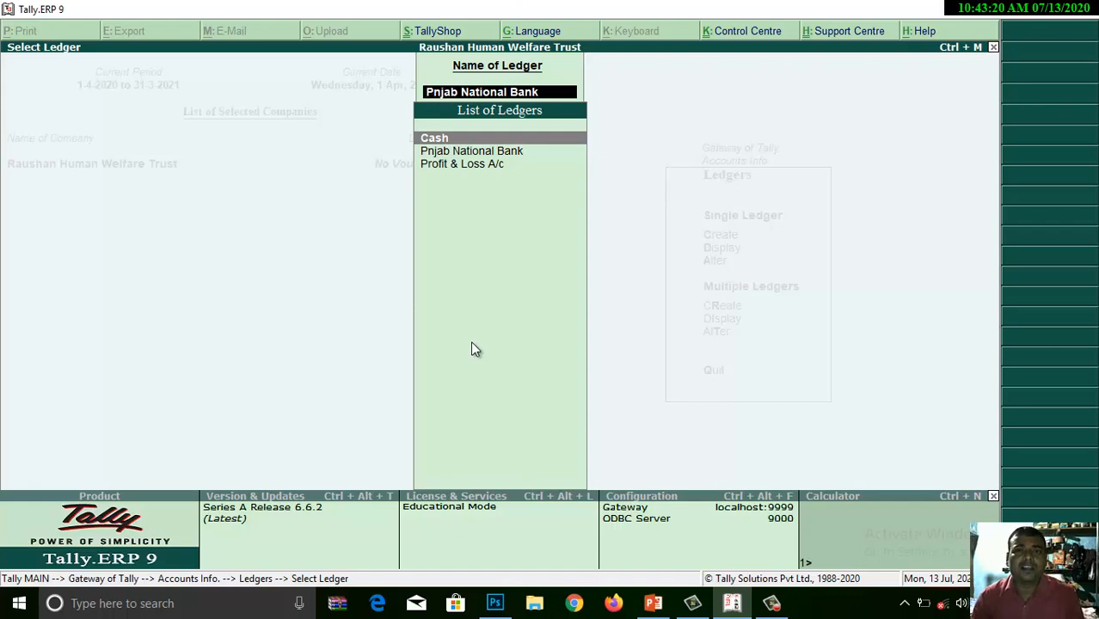
{"action": "key", "text": "Down"}
{"action": "key", "text": "Down"}
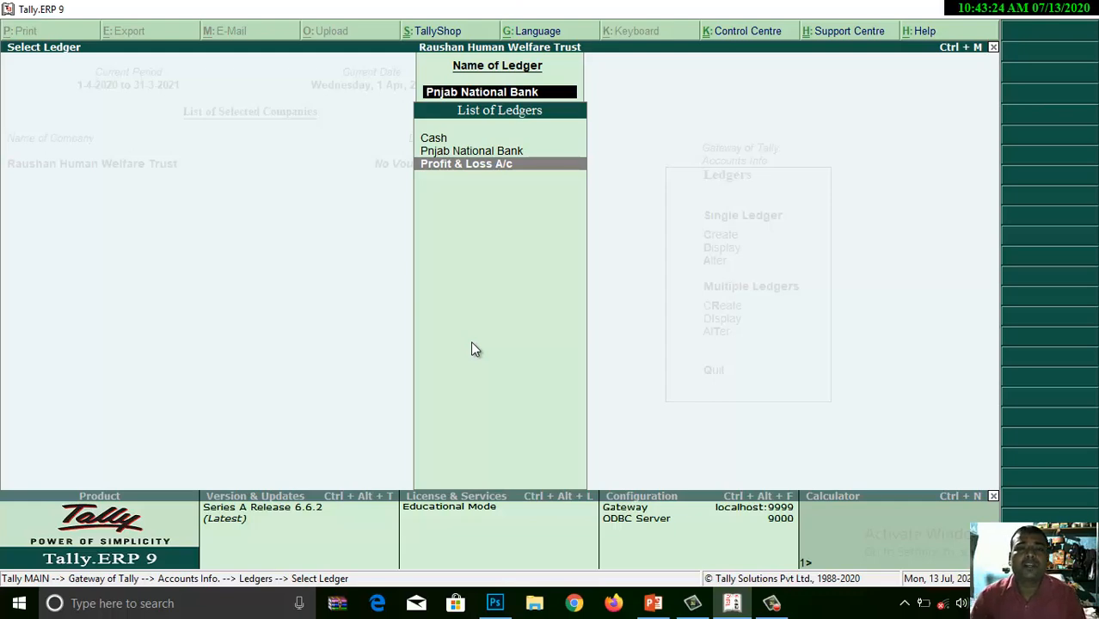
{"action": "key", "text": "Up"}
{"action": "key", "text": "Up"}
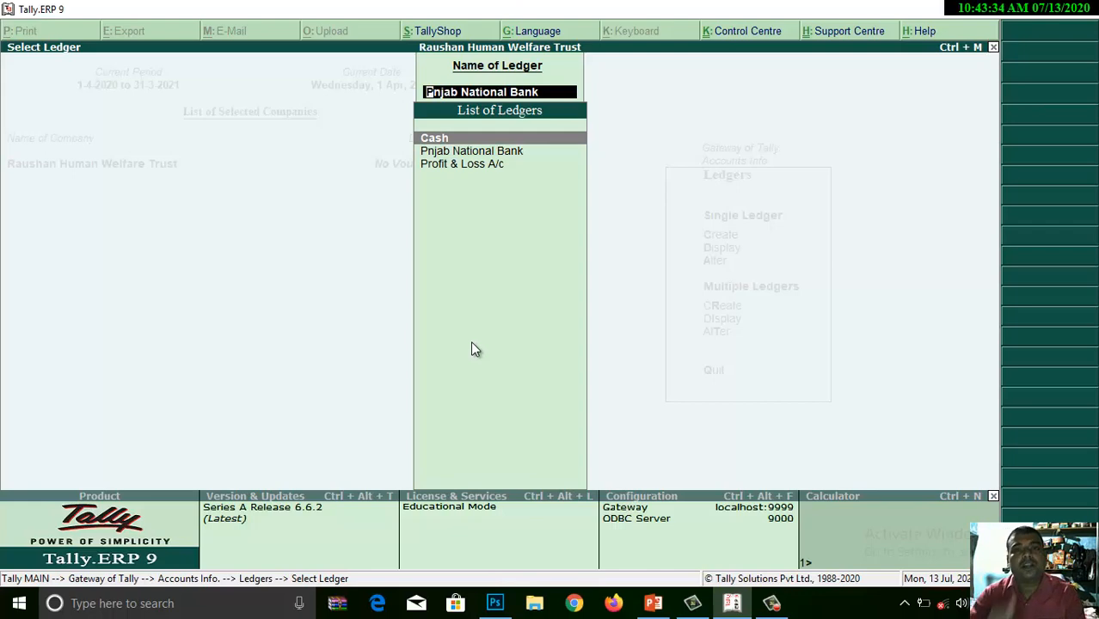
{"action": "key", "text": "Escape"}
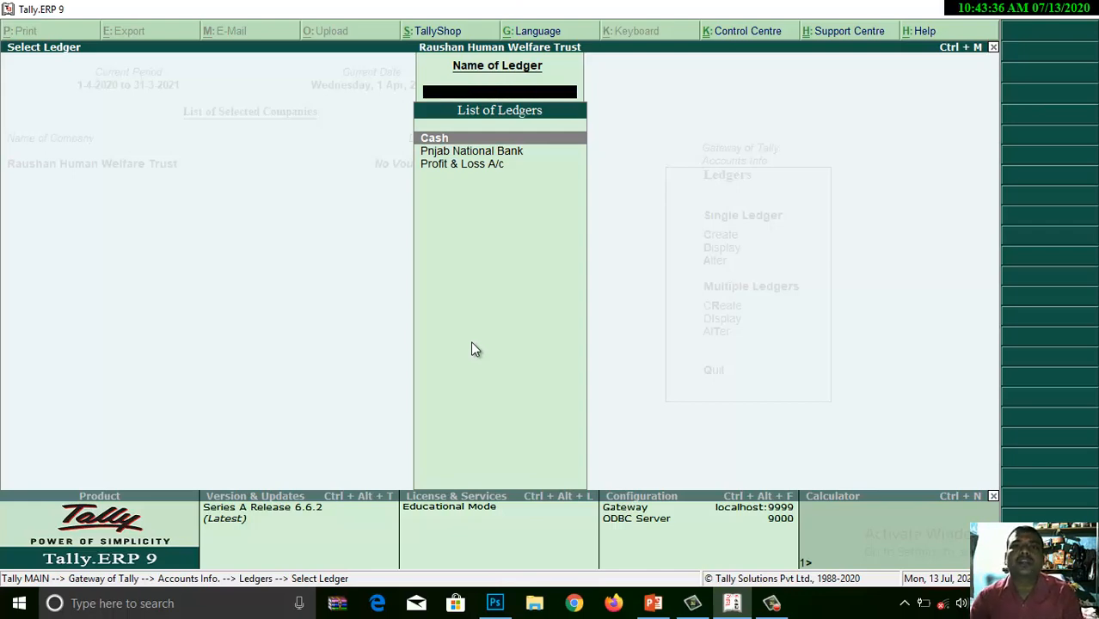
{"action": "key", "text": "Escape"}
{"action": "key", "text": "Escape"}
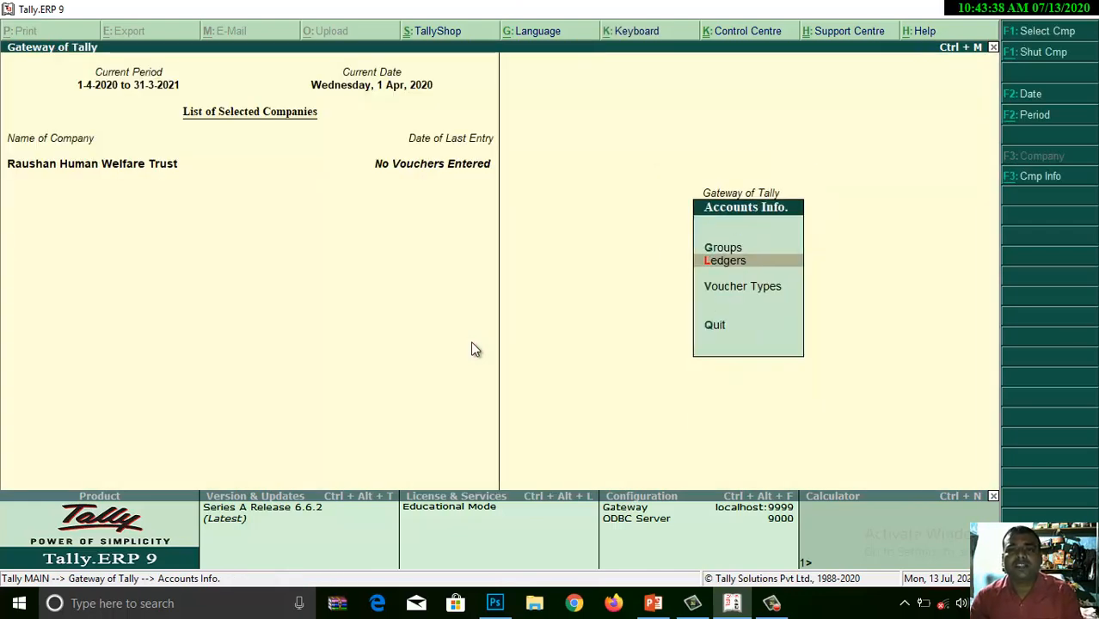
- Start a new single ledger named Customer A and leave its alias blank
{"action": "key", "text": "Return"}
{"action": "key", "text": "Return"}
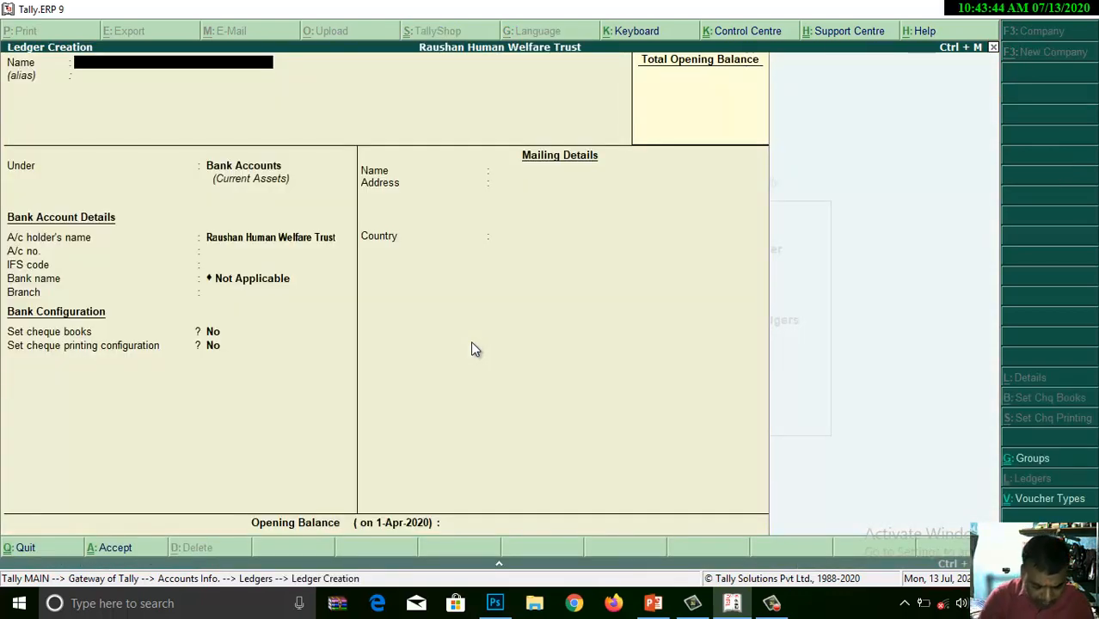
{"action": "type", "text": "Cu"}
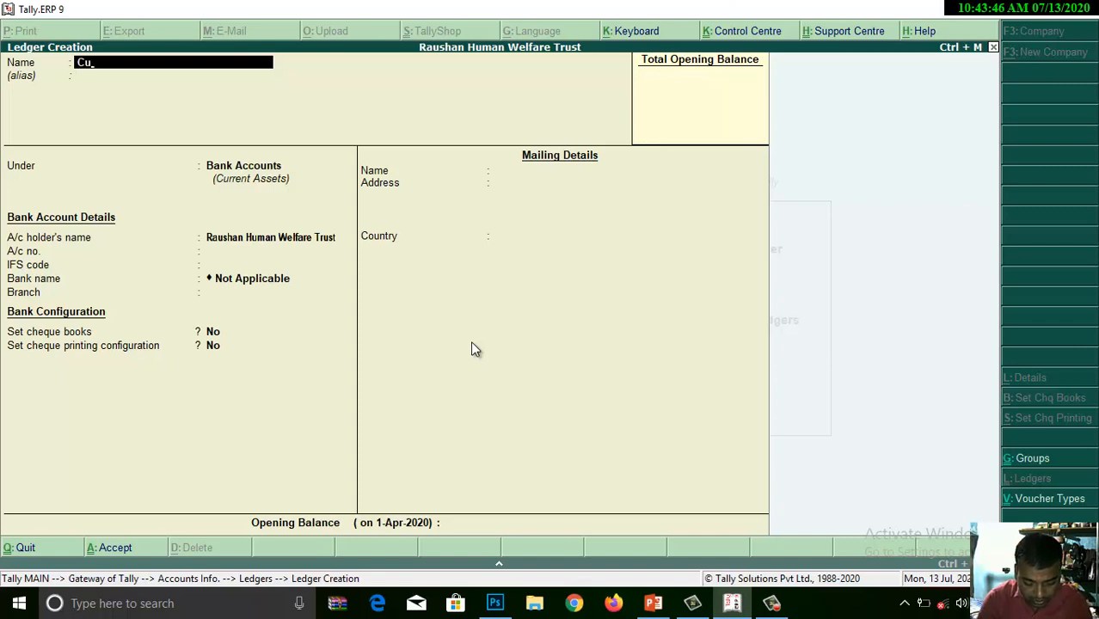
{"action": "type", "text": "stom"}
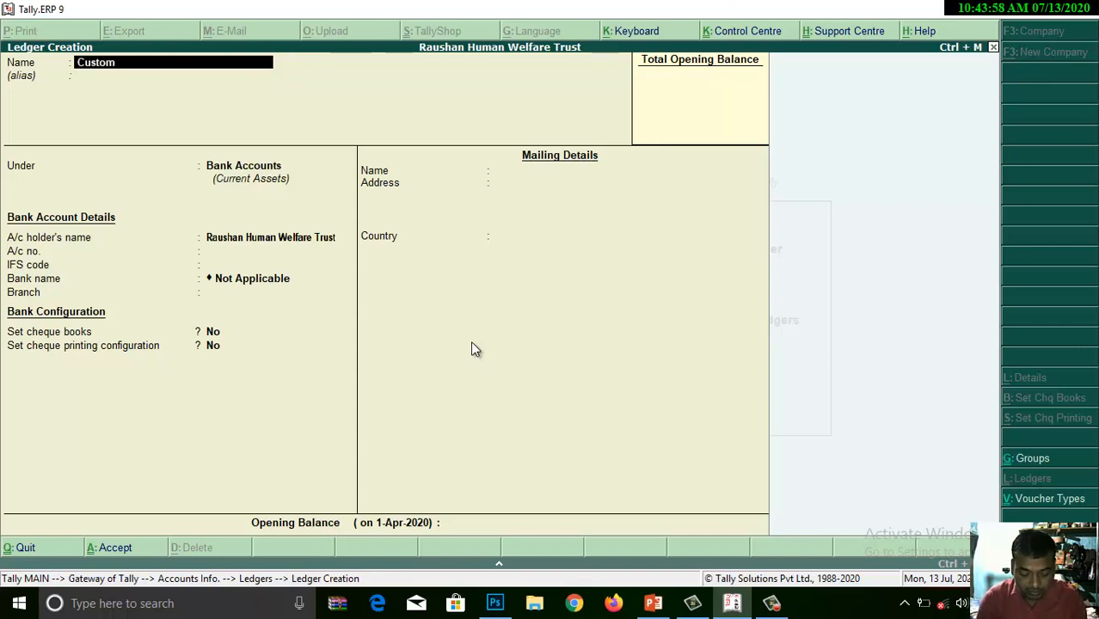
{"action": "type", "text": "er A"}
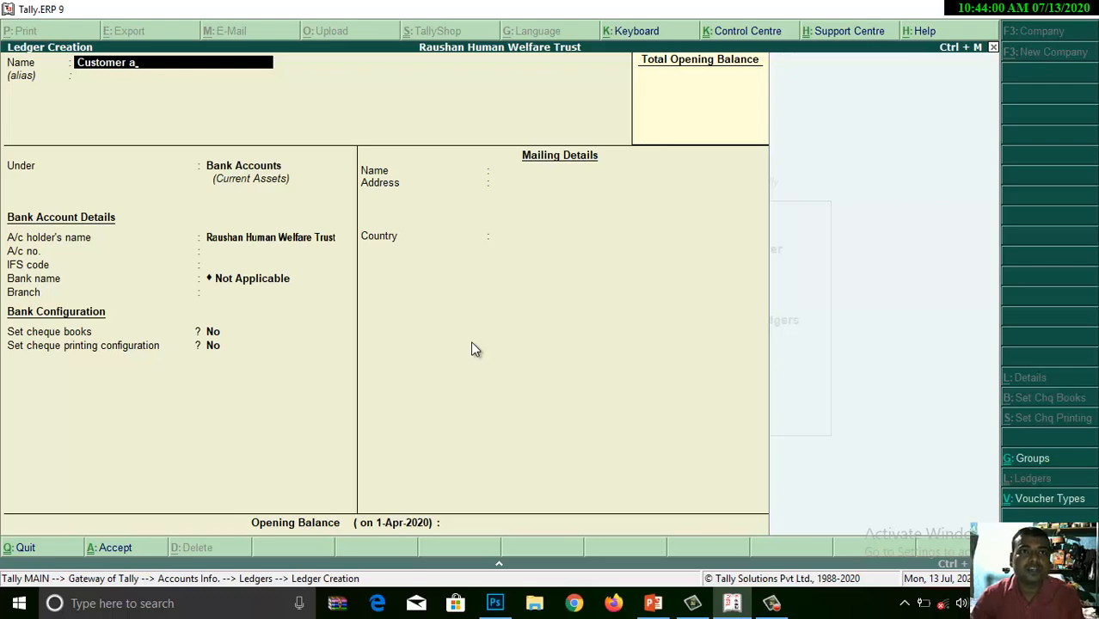
{"action": "key", "text": "Return"}
{"action": "key", "text": "Return"}
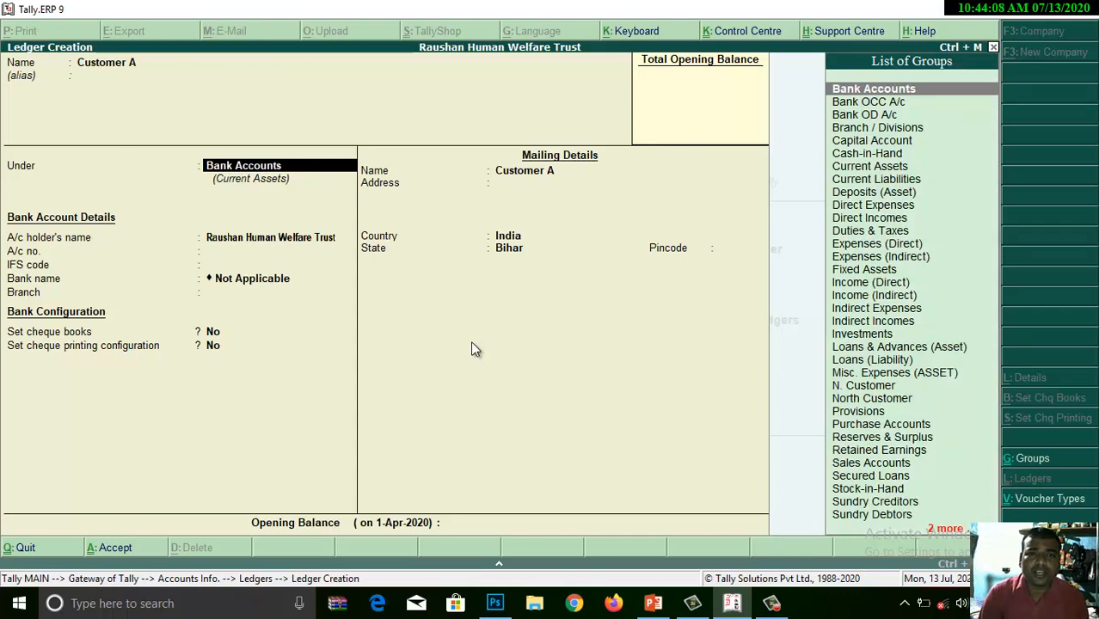
- Place the Customer A ledger under the Sundry Debtors group
{"action": "type", "text": "Su"}
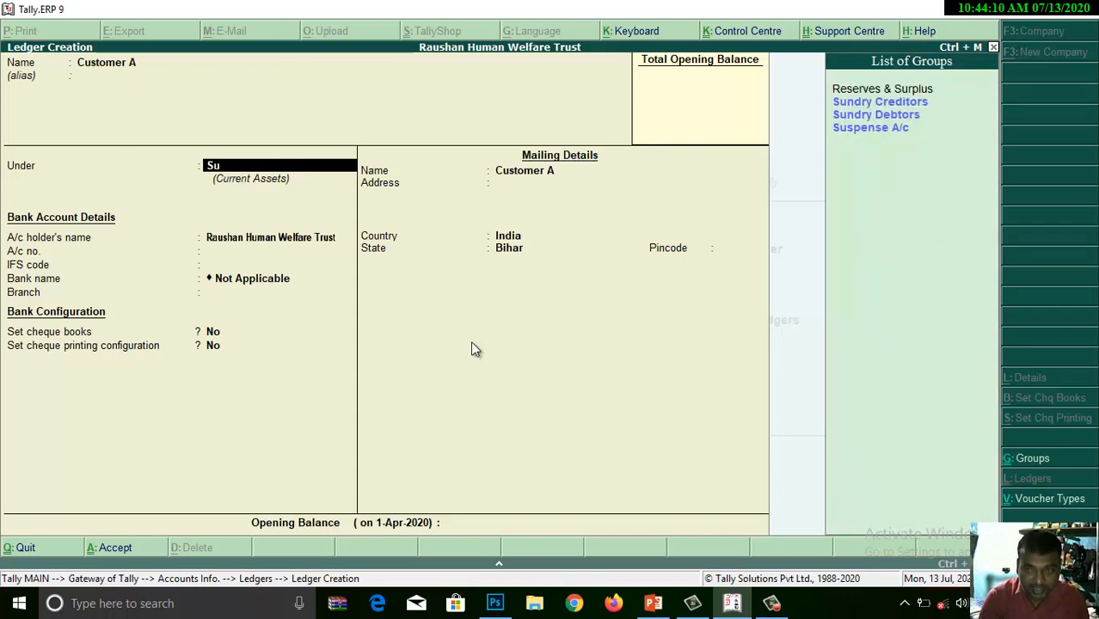
{"action": "key", "text": "Down"}
{"action": "key", "text": "Down"}
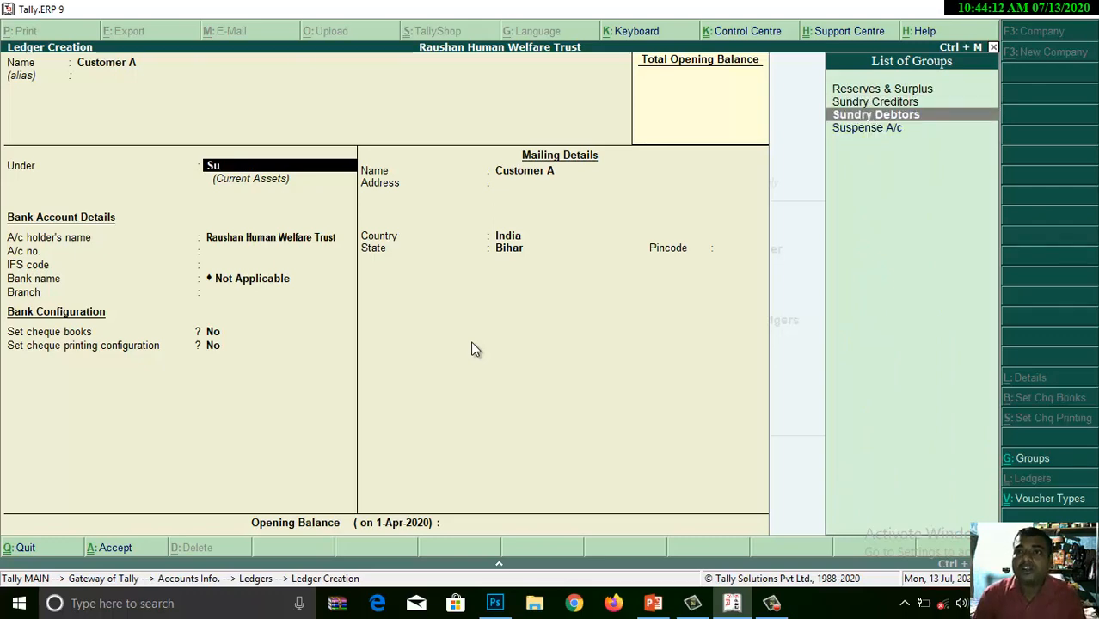
{"action": "key", "text": "Return"}
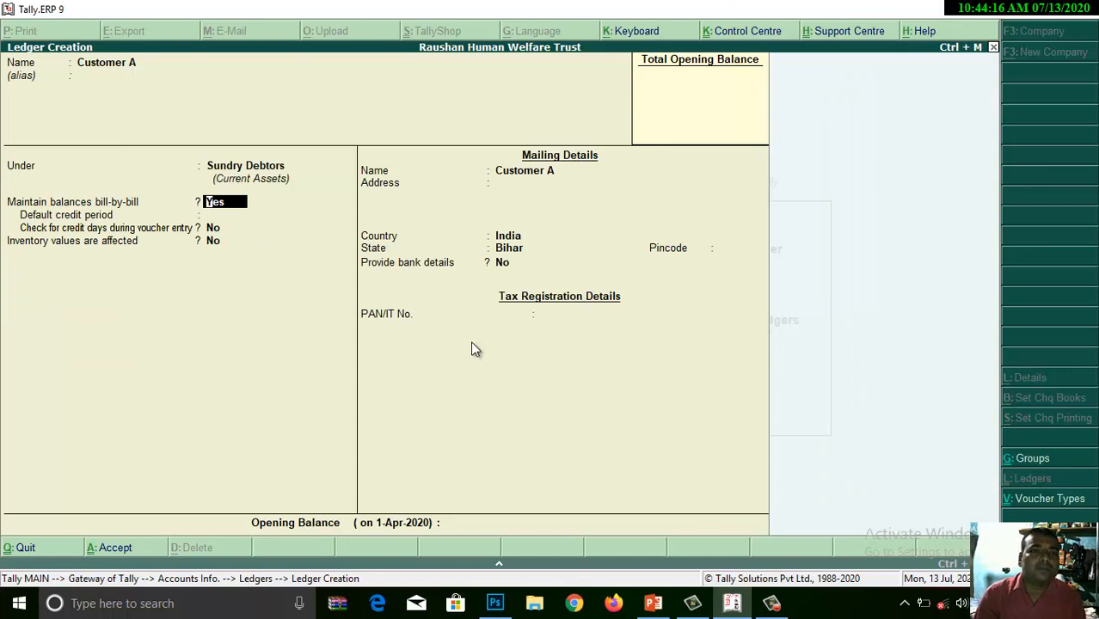
- Set maintaining balances bill-by-bill to No and inventory values are affected to Yes
{"action": "type", "text": "n"}
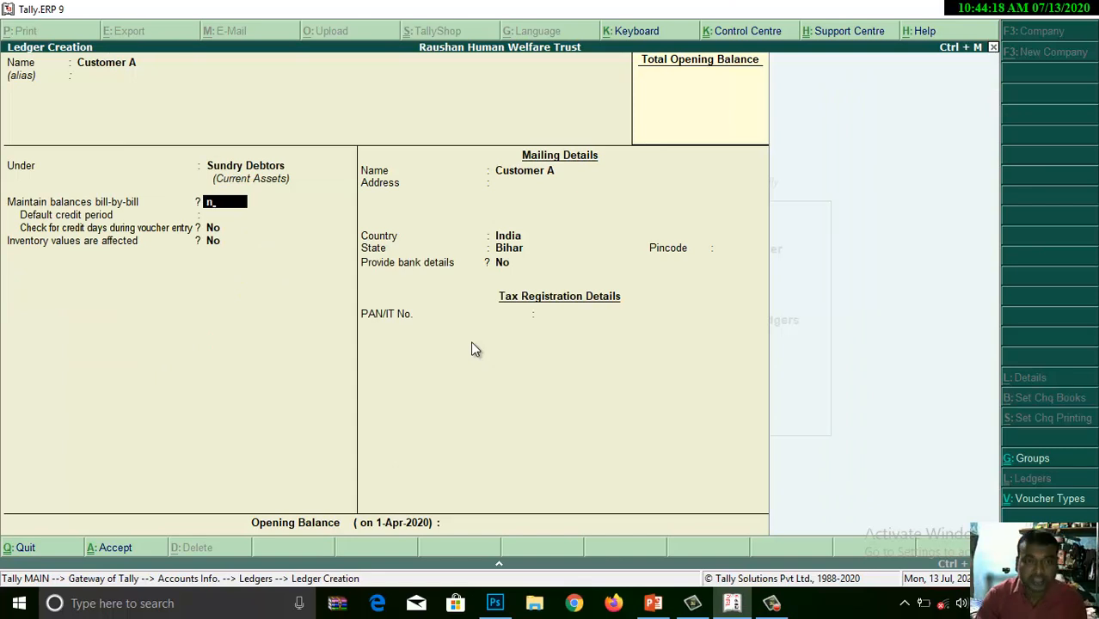
{"action": "key", "text": "Return"}
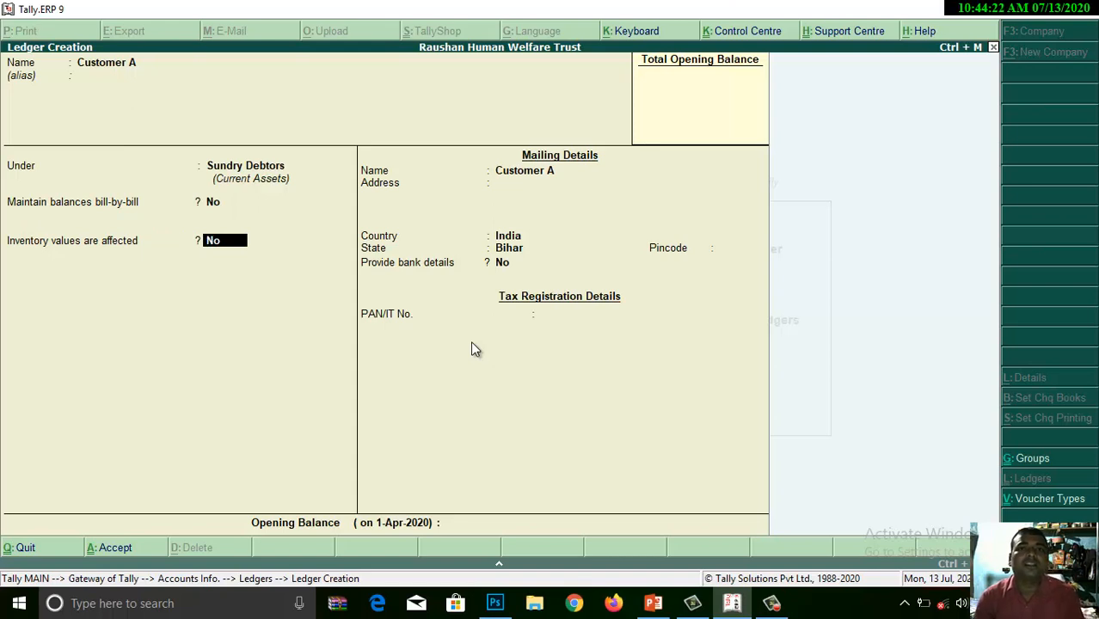
{"action": "type", "text": "y"}
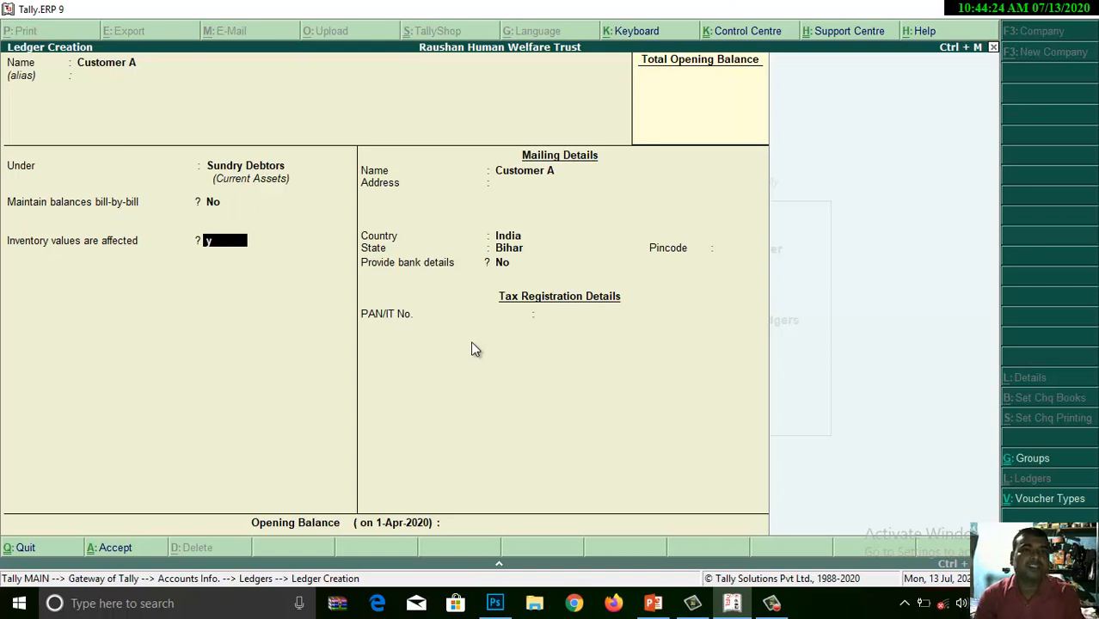
{"action": "key", "text": "Return"}
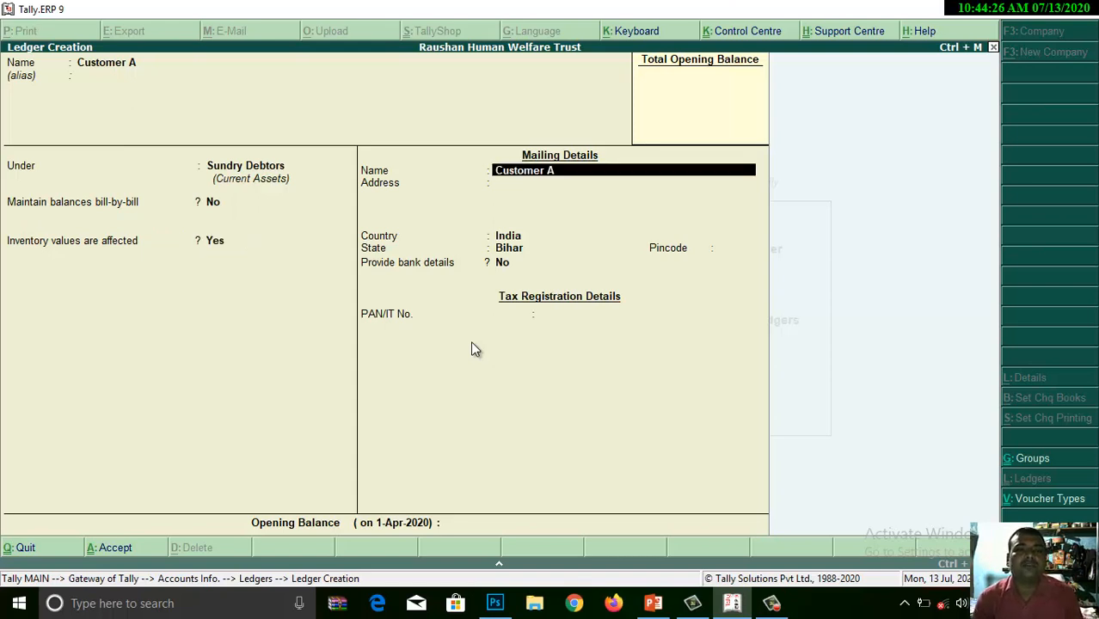
- Replace the mailing name and enter the customer's address, keeping India as the country and Bihar as the state
{"action": "key", "text": "Return"}
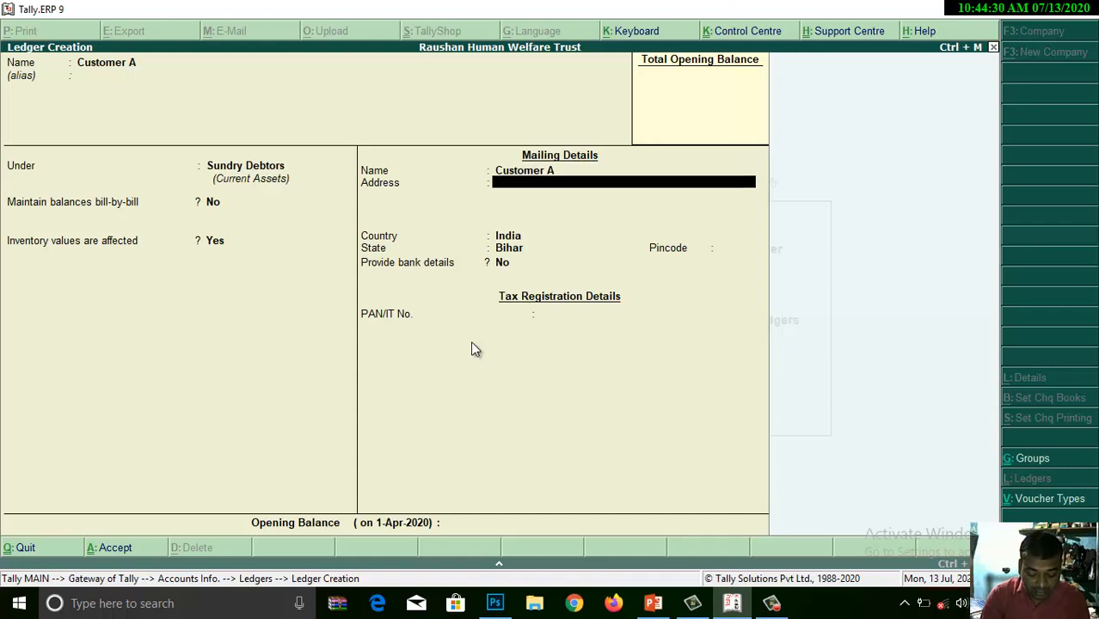
{"action": "key", "text": "BackSpace"}
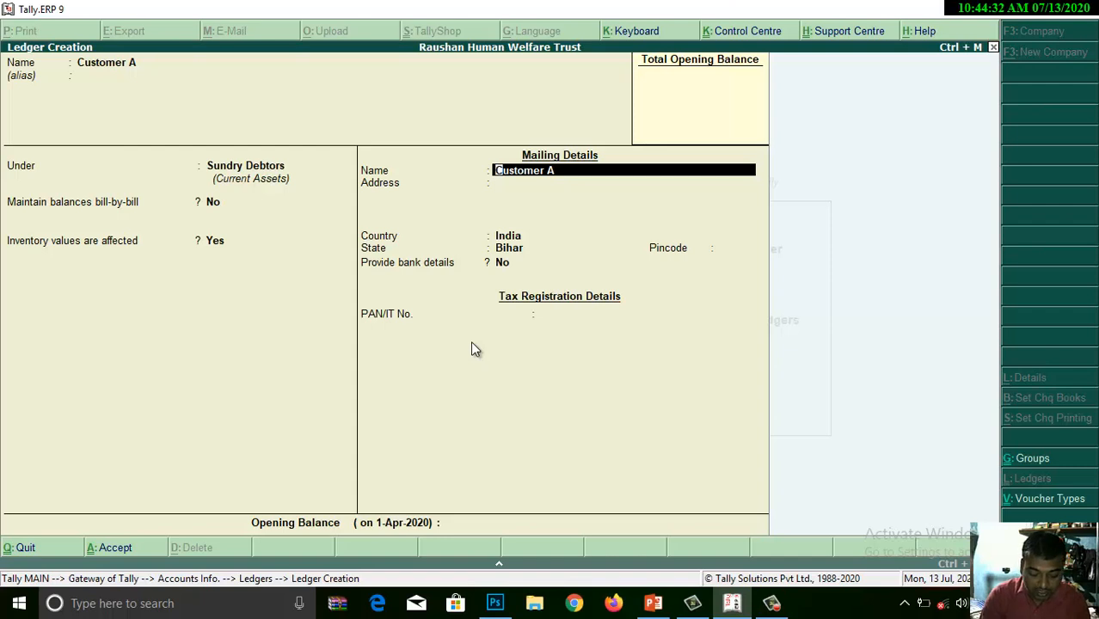
{"action": "type", "text": "Parsa"}
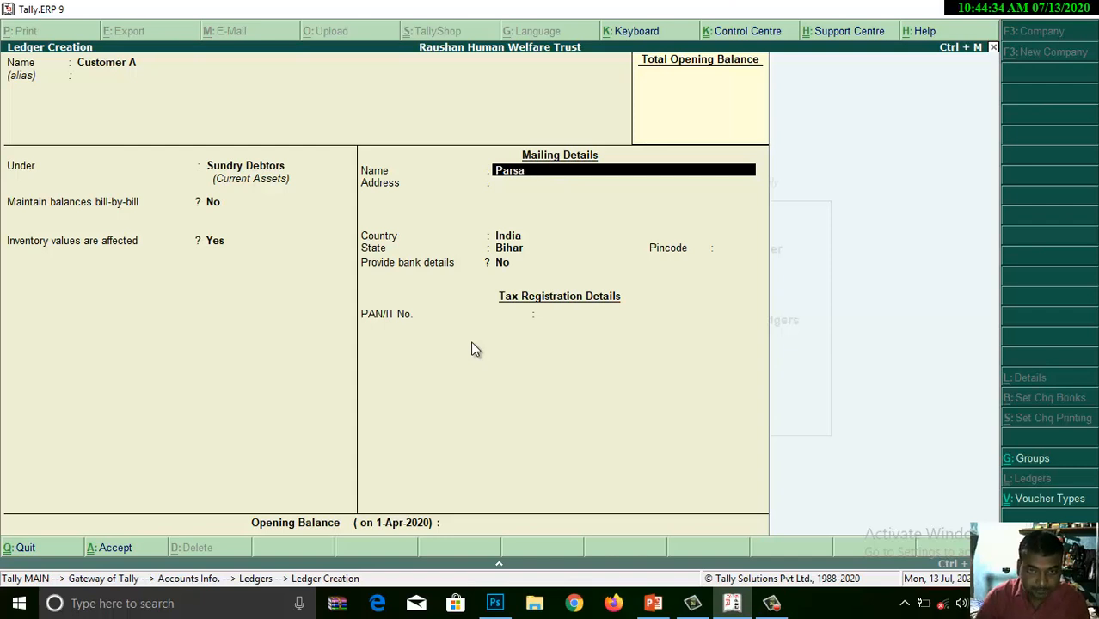
{"action": "key", "text": "Return"}
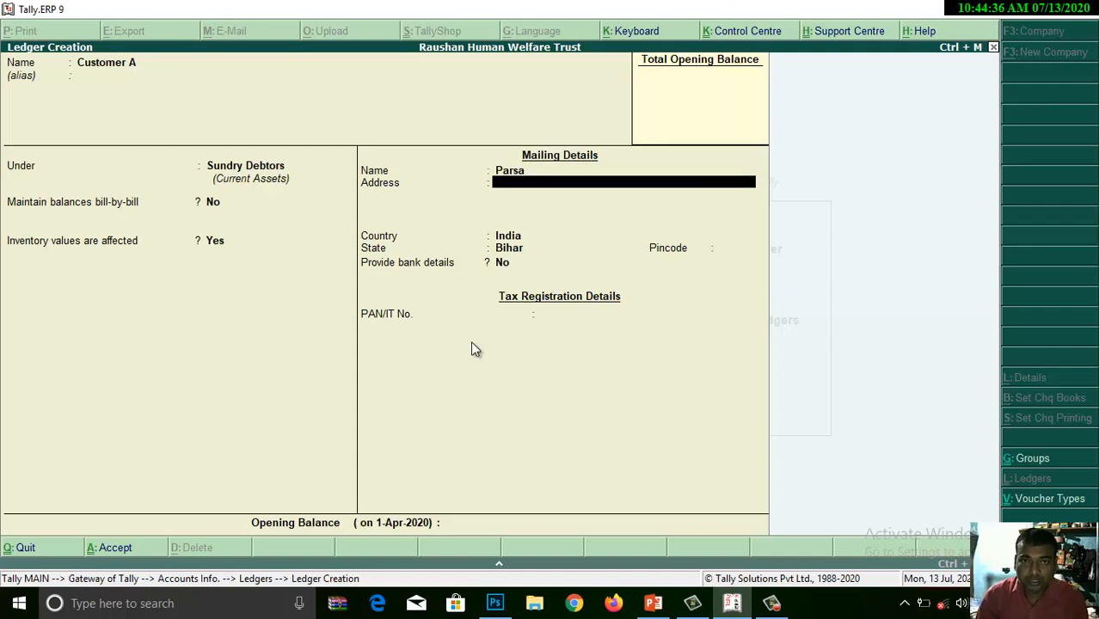
{"action": "type", "text": "Madhubani"}
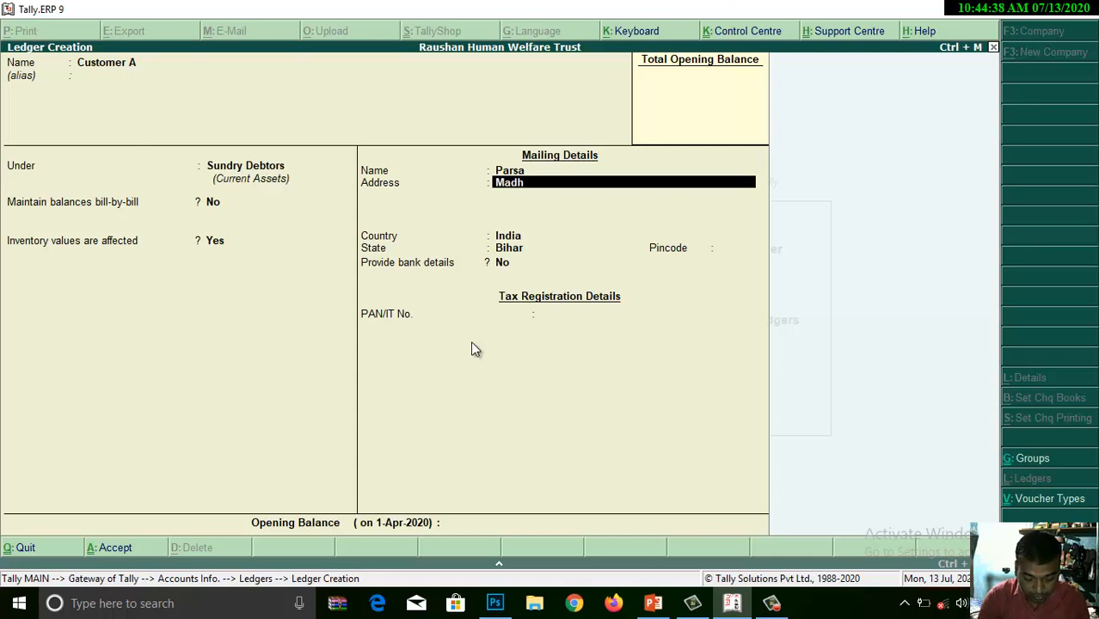
{"action": "key", "text": "Return"}
{"action": "key", "text": "Return"}
{"action": "key", "text": "Return"}
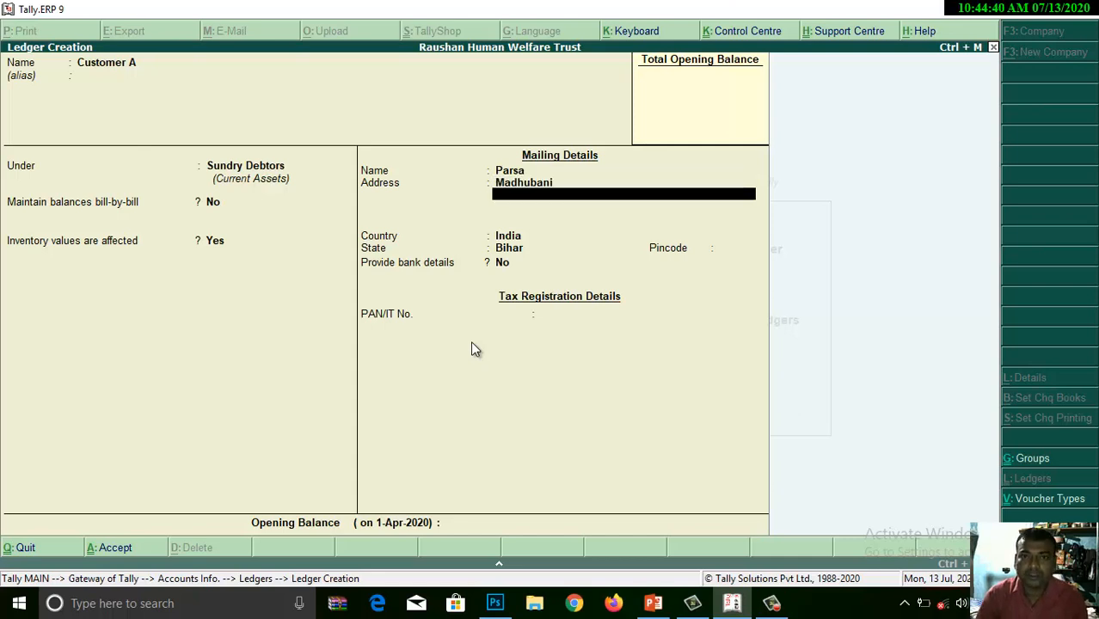
{"action": "key", "text": "Return"}
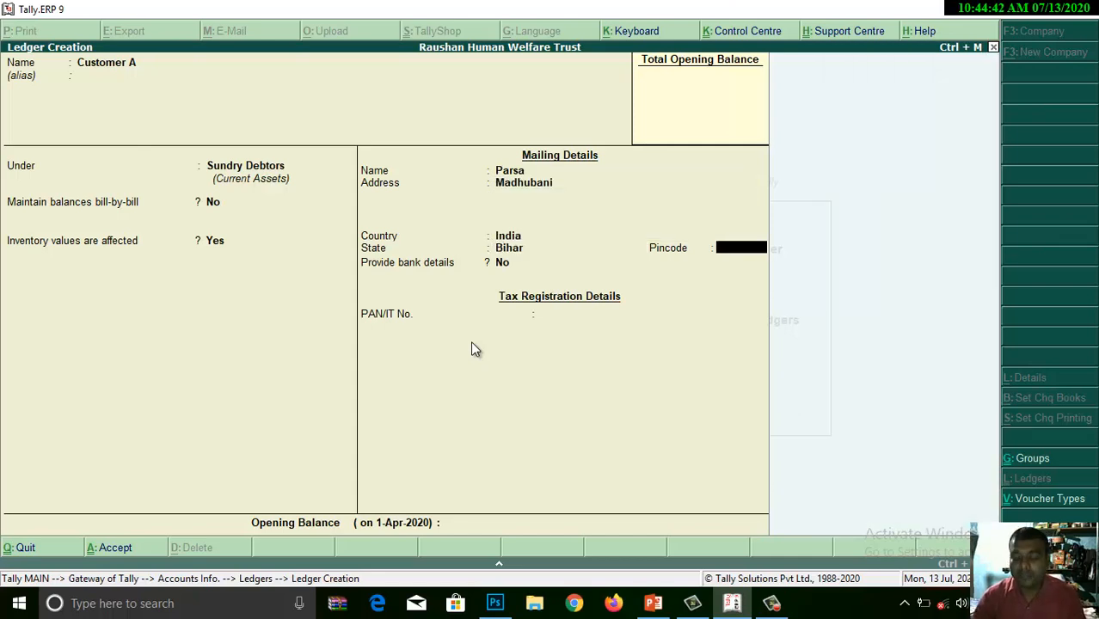
- Enter the customer's pincode, keep bank details at No and the PAN/IT number blank, then save the ledger and leave ledger creation
{"action": "type", "text": "847225"}
{"action": "key", "text": "Return"}
{"action": "key", "text": "Return"}
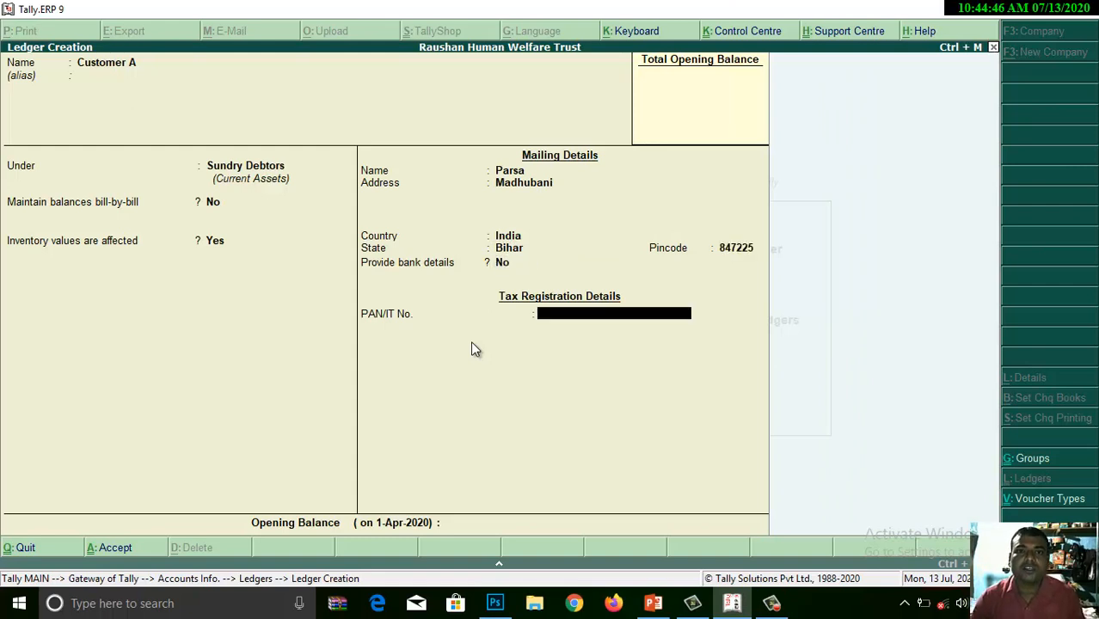
{"action": "key", "text": "Return"}
{"action": "key", "text": "Return"}
{"action": "key", "text": "Escape"}
{"action": "key", "text": "Return"}
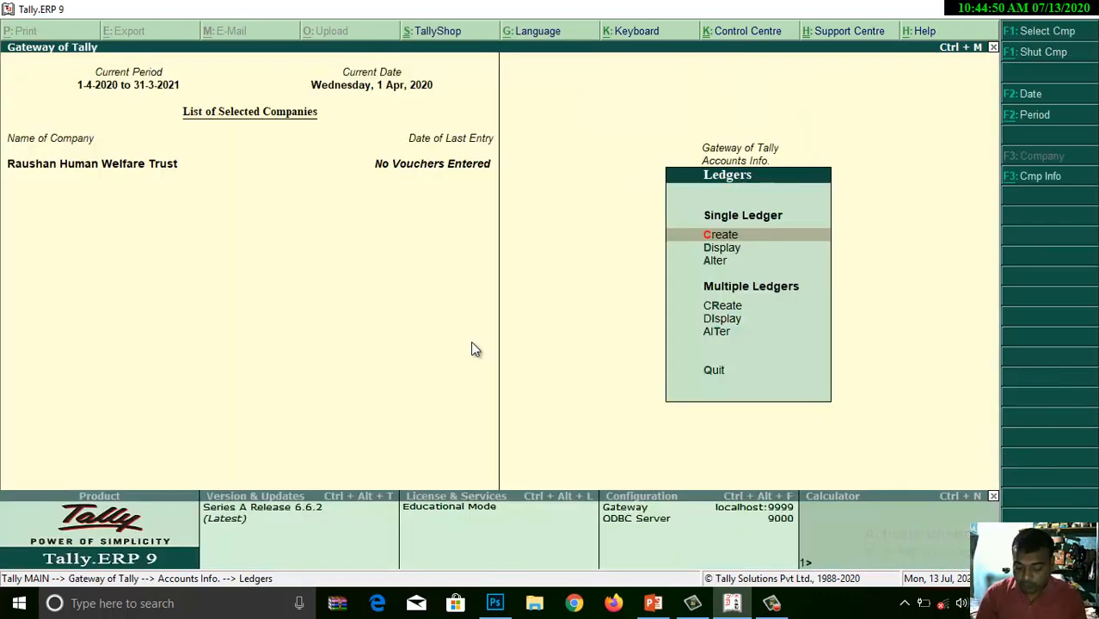
- Display the Customer A ledger to check its group, mailing details and settings, then return to the accounts information options
{"action": "key", "text": "Down"}
{"action": "key", "text": "Return"}
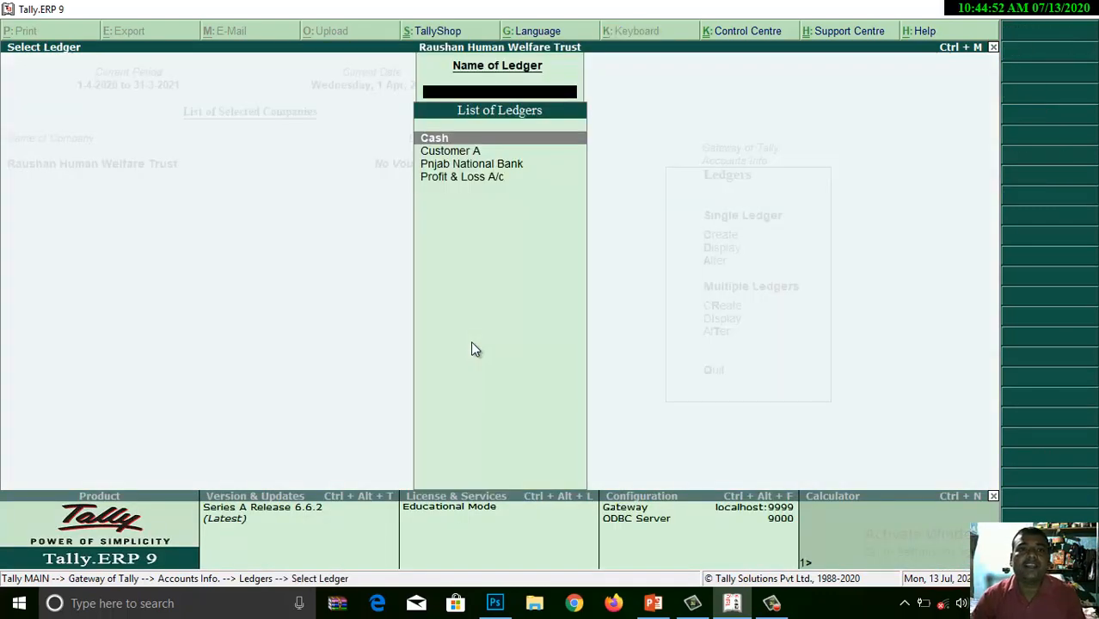
{"action": "key", "text": "Down"}
{"action": "key", "text": "Return"}
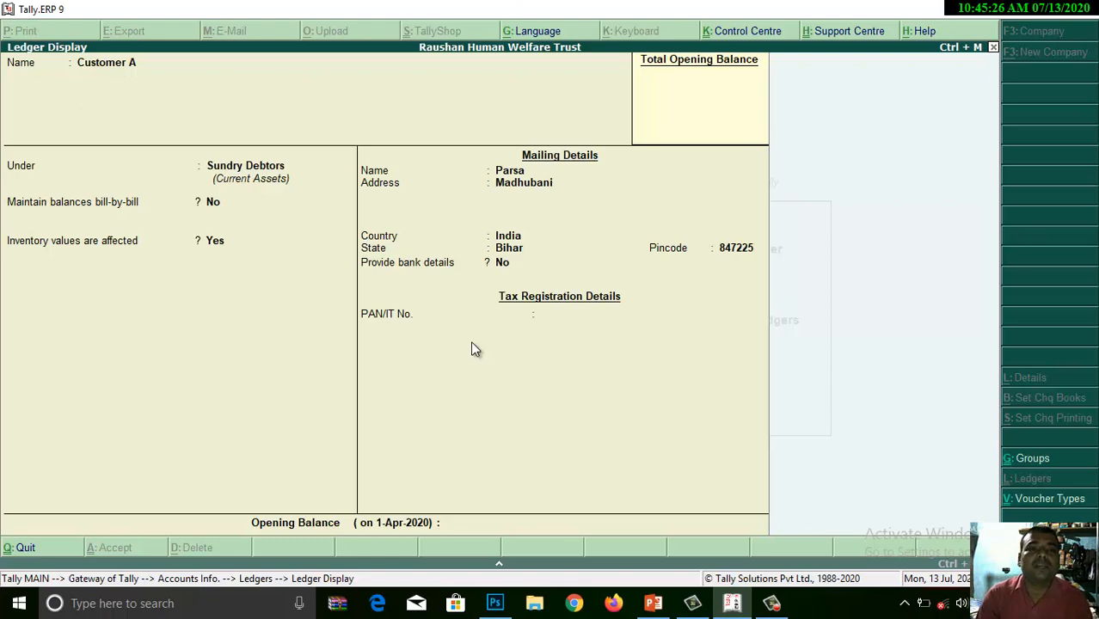
{"action": "key", "text": "Escape"}
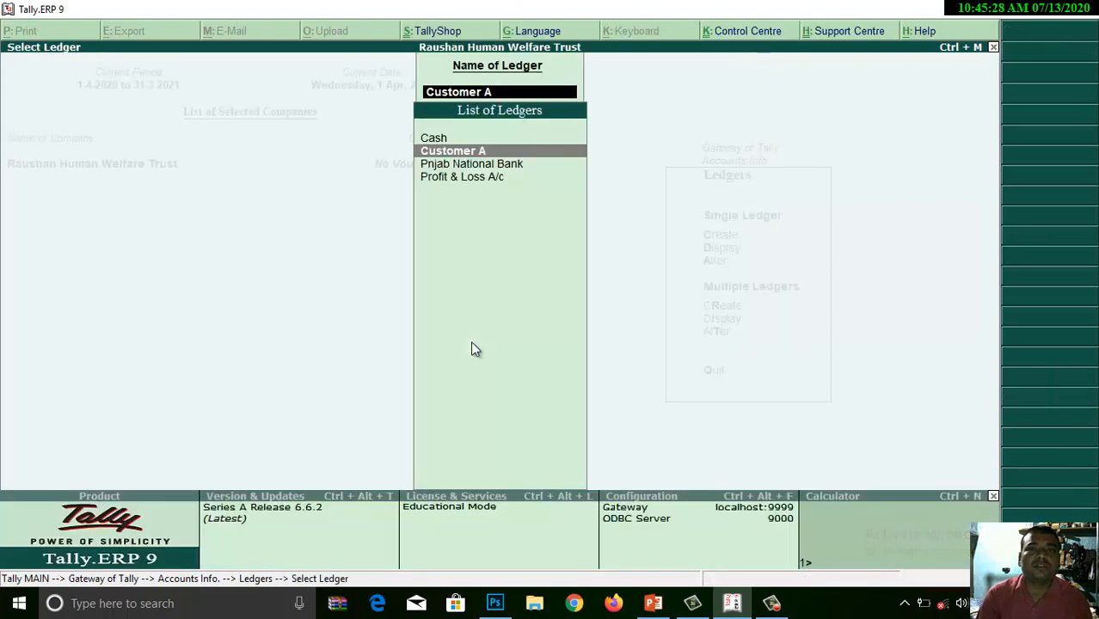
{"action": "key", "text": "Escape"}
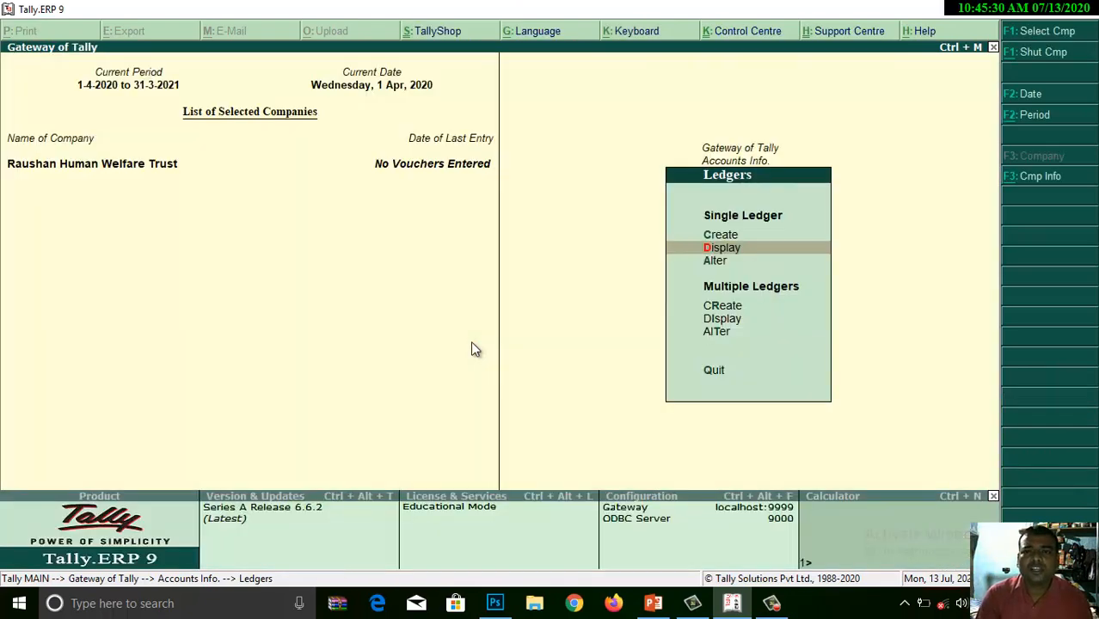
{"action": "key", "text": "Escape"}
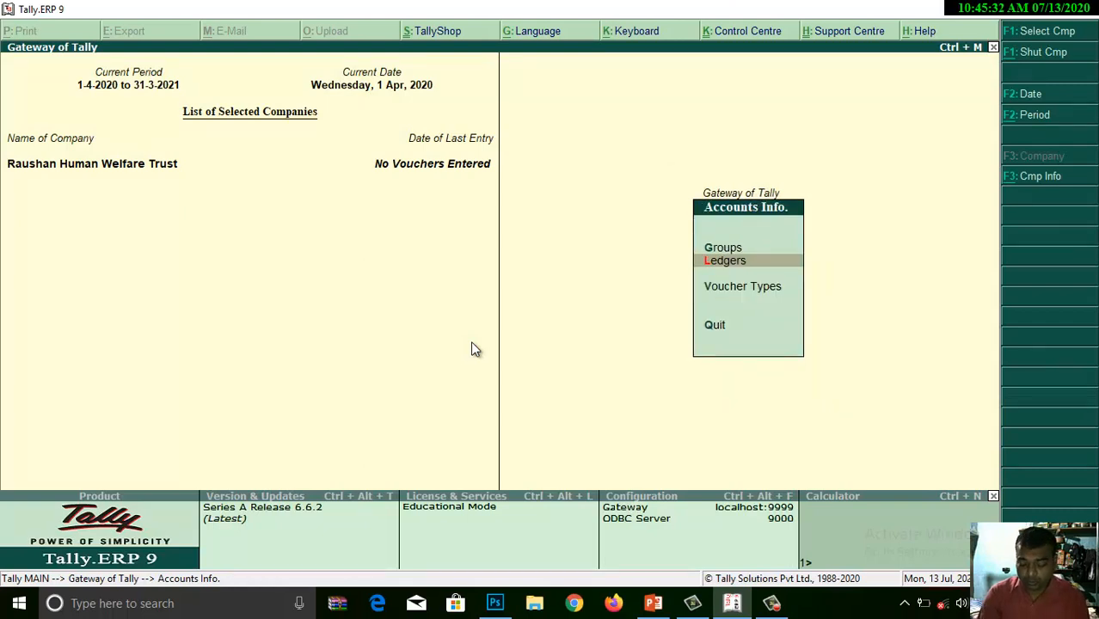
- Alter the Pnjab National Bank ledger by adding the alias PNB, and save it
{"action": "key", "text": "Return"}
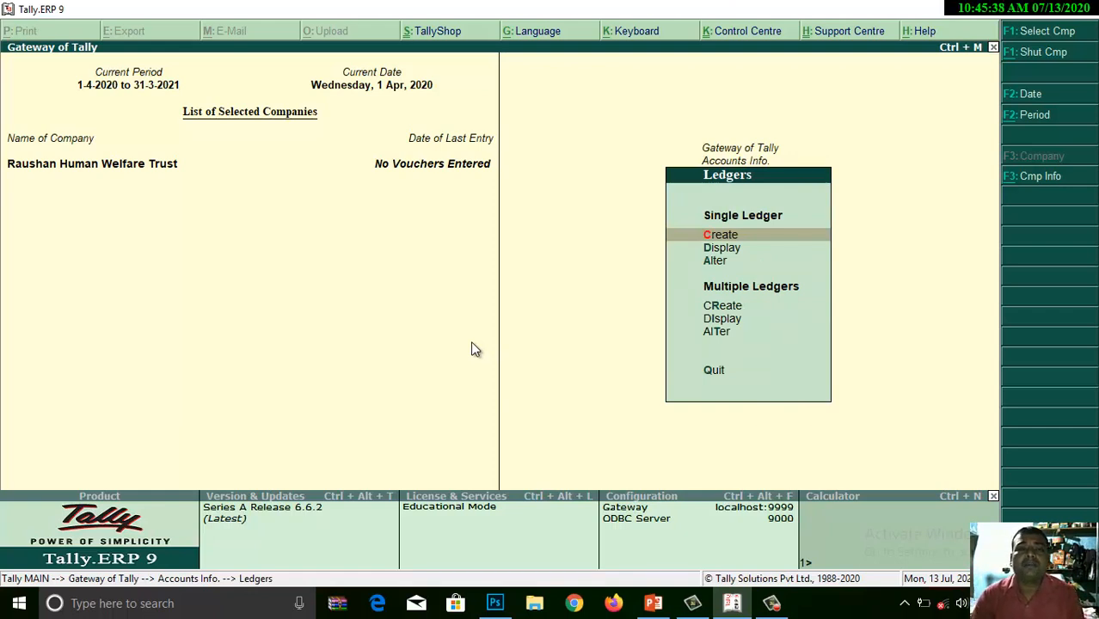
{"action": "key", "text": "Down"}
{"action": "key", "text": "Up"}
{"action": "key", "text": "Down"}
{"action": "key", "text": "Down"}
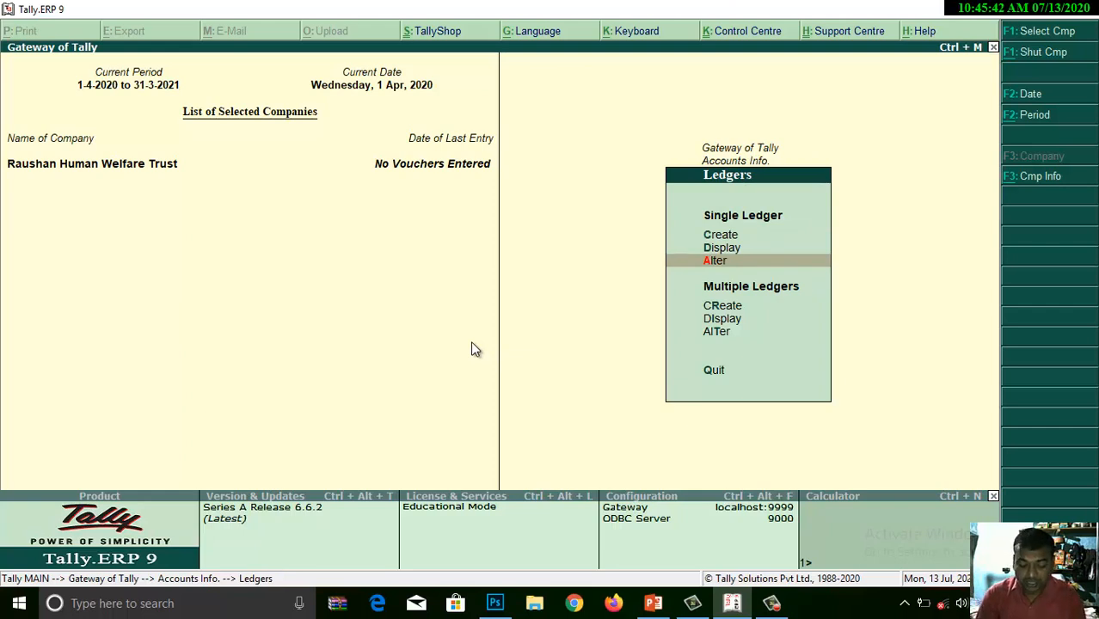
{"action": "key", "text": "Return"}
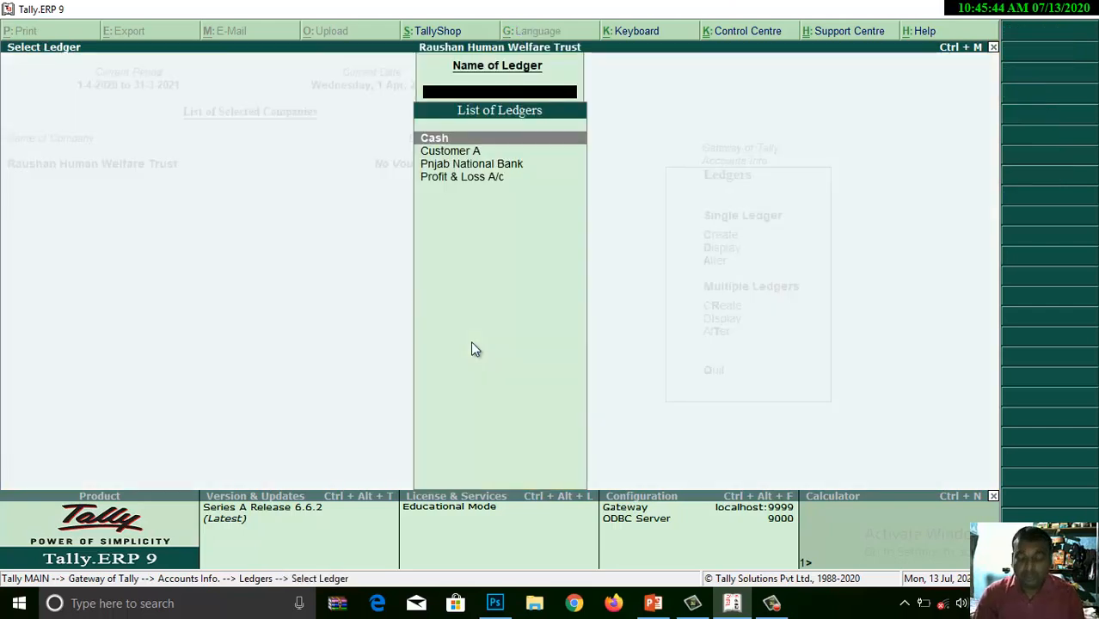
{"action": "key", "text": "Down"}
{"action": "key", "text": "Down"}
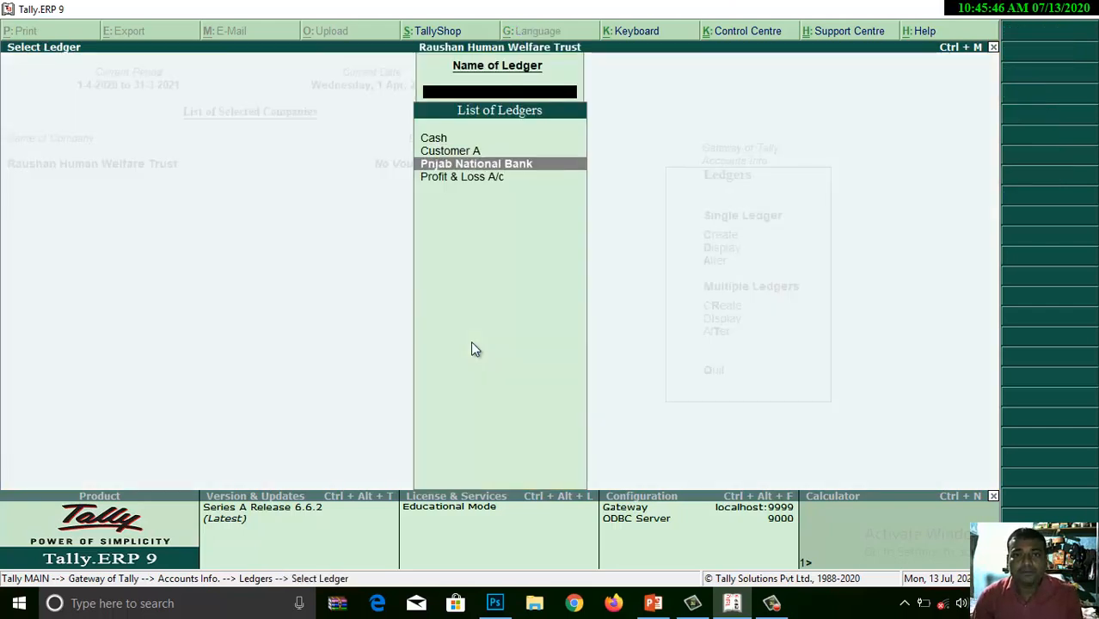
{"action": "key", "text": "Return"}
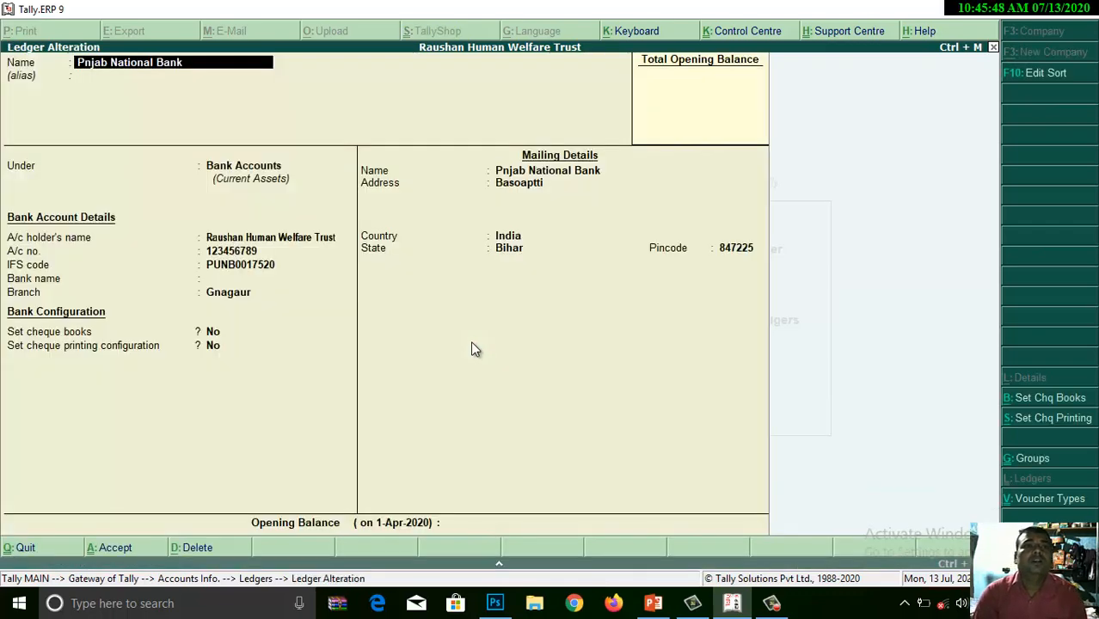
{"action": "key", "text": "Return"}
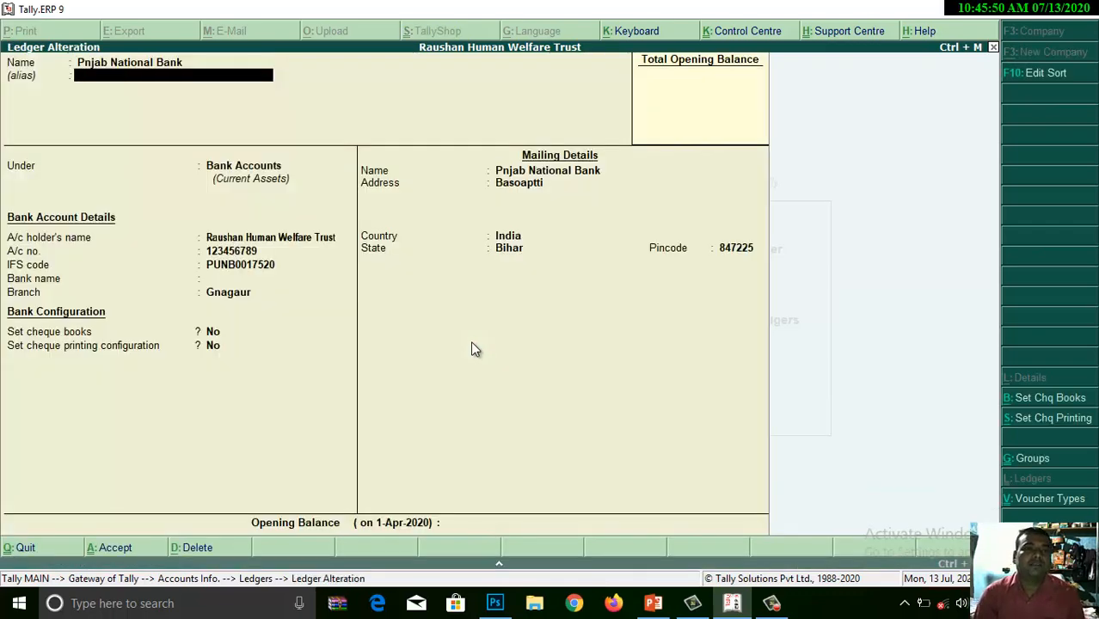
{"action": "type", "text": "PNB"}
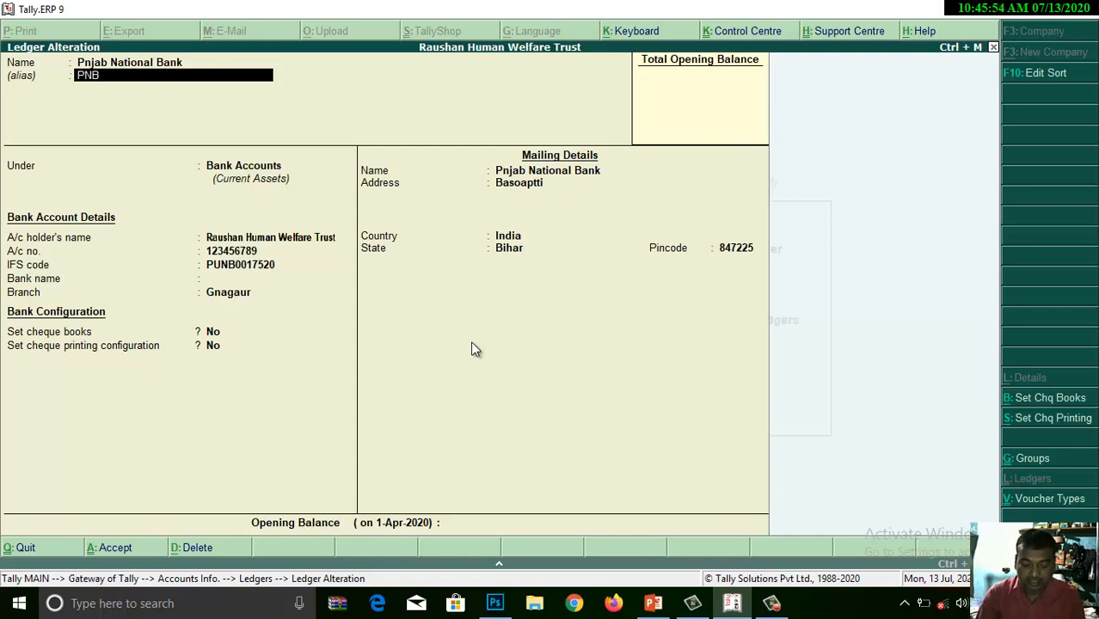
{"action": "key", "text": "Return"}
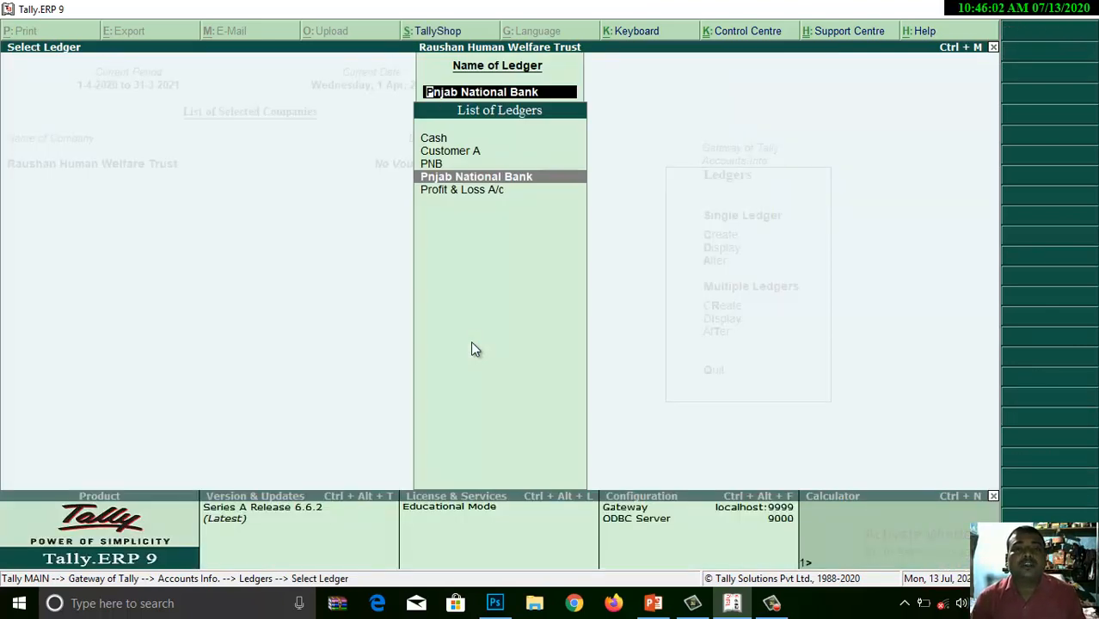
- Reopen the Pnjab National Bank ledger for alteration to check its alias, and quit it without changes
{"action": "key", "text": "Return"}
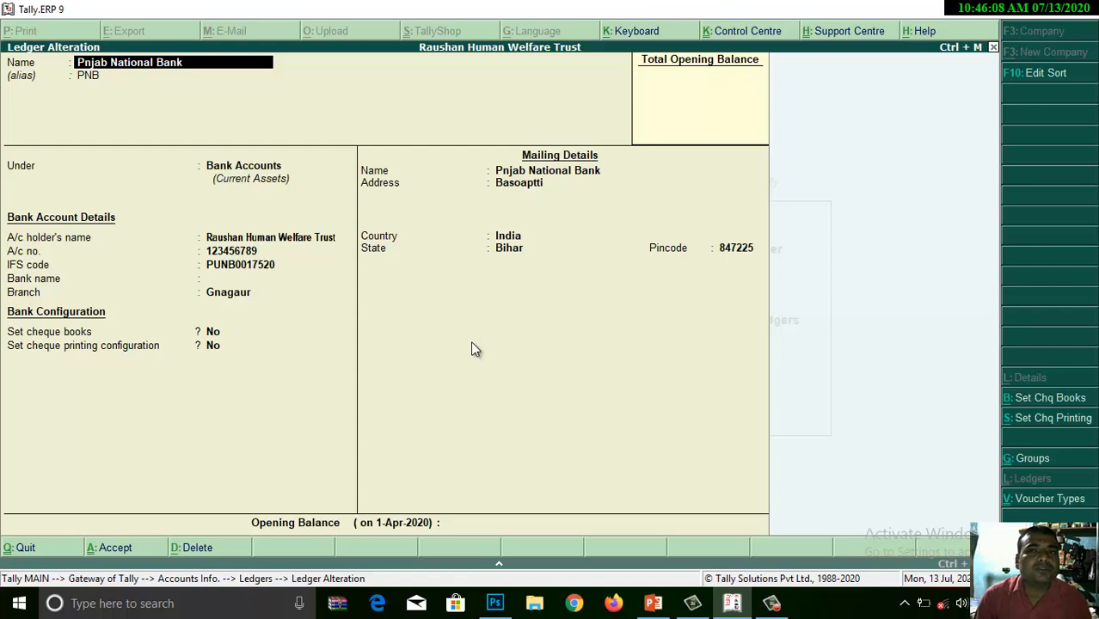
{"action": "key", "text": "Escape"}
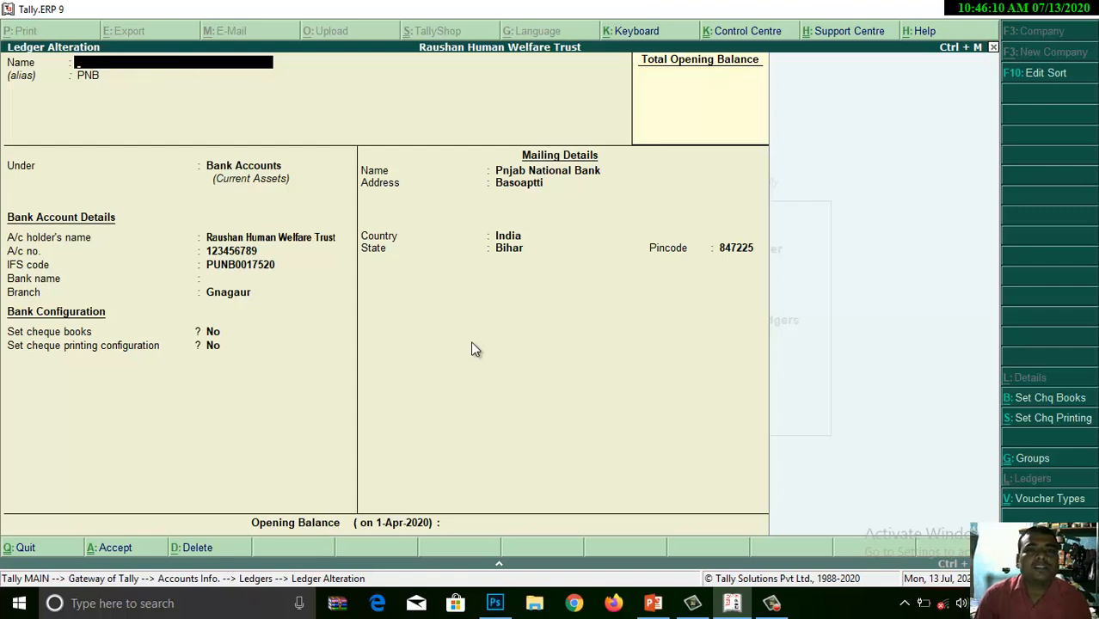
{"action": "key", "text": "Escape"}
{"action": "key", "text": "y"}
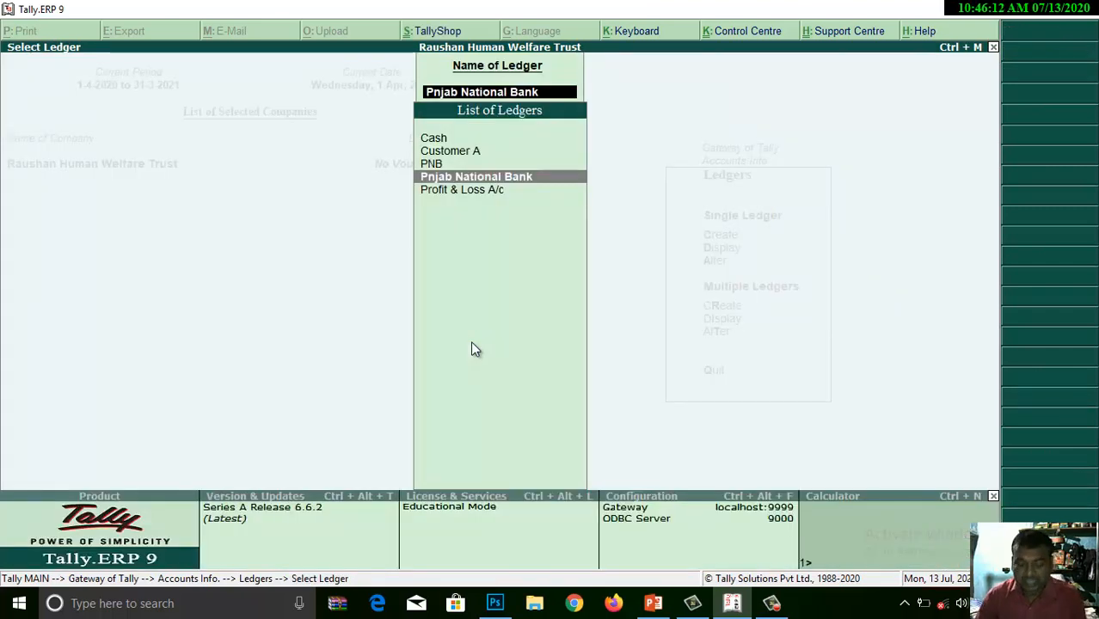
- Open the Customer A ledger for alteration, replace its mailing name with a locality name and save it
{"action": "key", "text": "Up"}
{"action": "key", "text": "Up"}
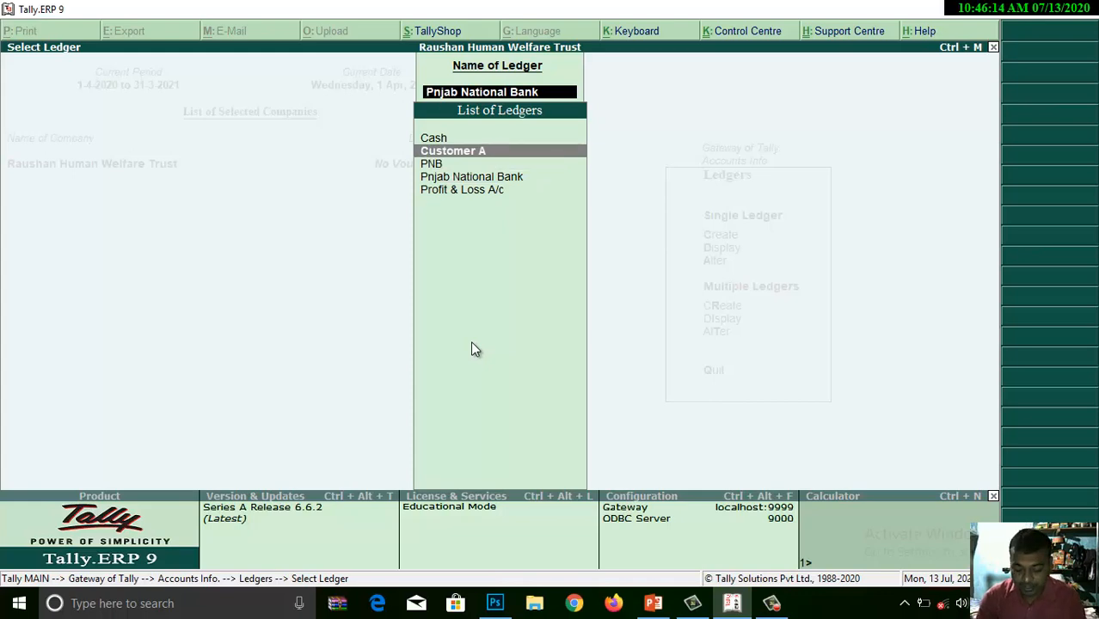
{"action": "key", "text": "Return"}
{"action": "key", "text": "Return"}
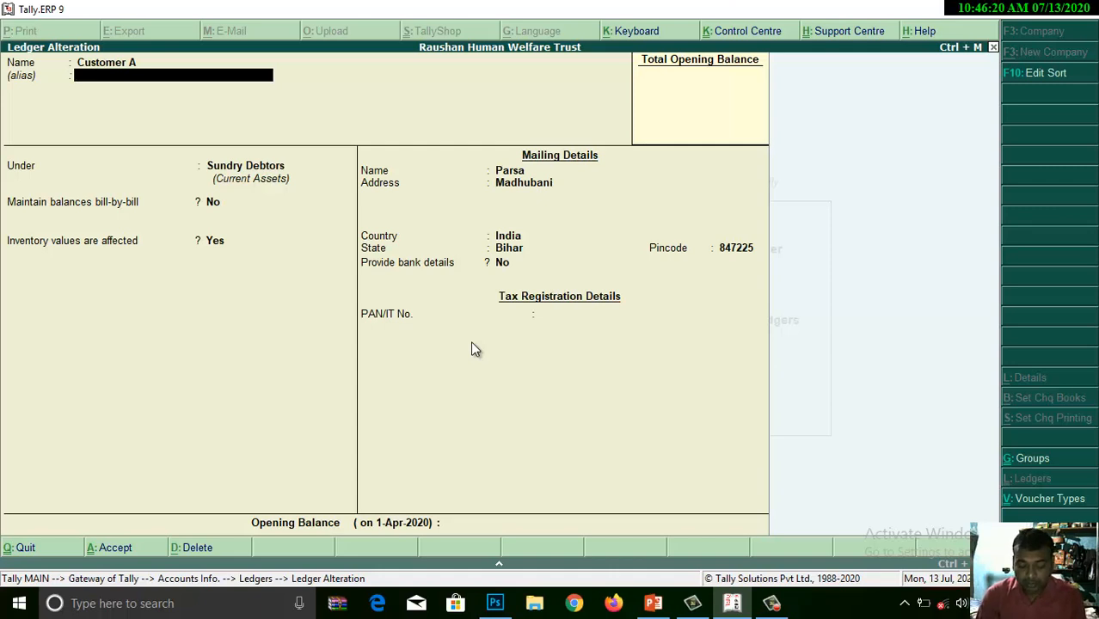
{"action": "key", "text": "Return"}
{"action": "key", "text": "Return"}
{"action": "key", "text": "Return"}
{"action": "key", "text": "Return"}
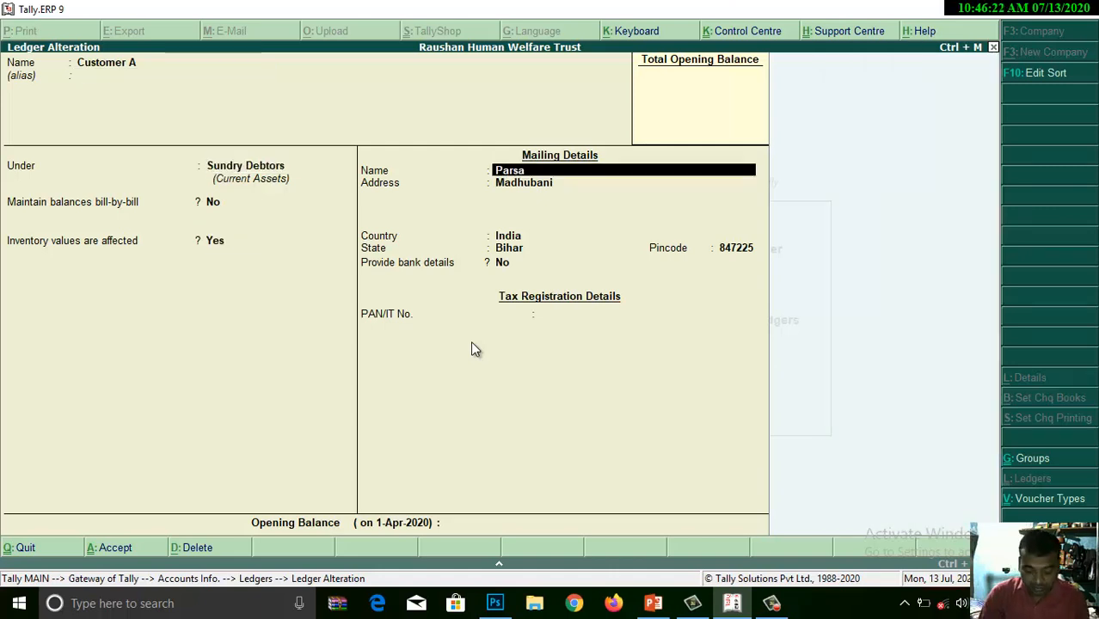
{"action": "type", "text": "Kauaha,"}
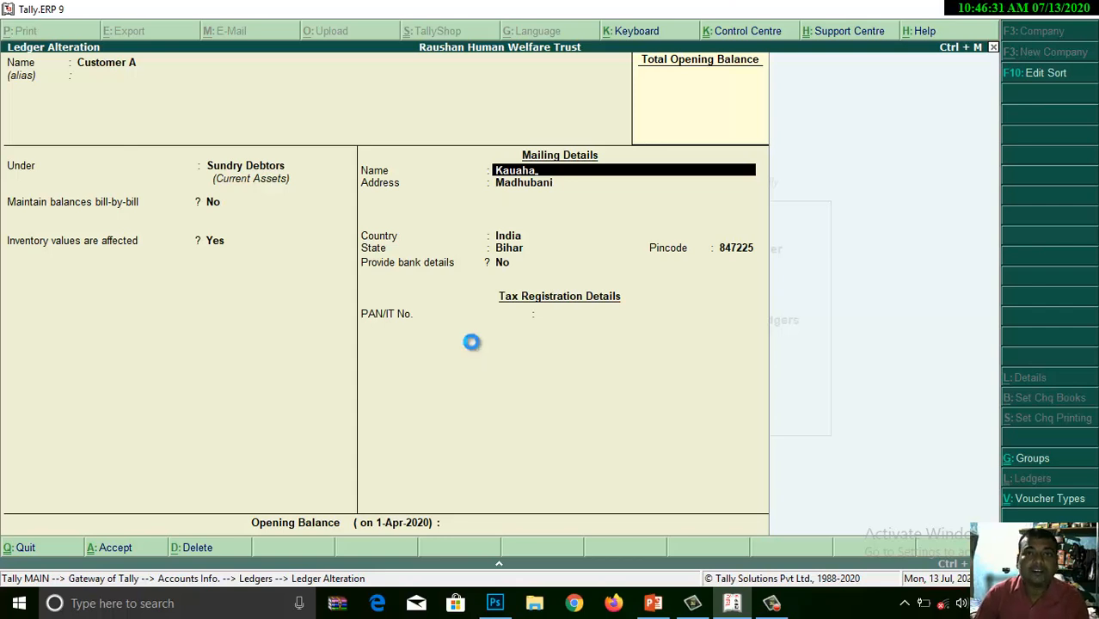
{"action": "key", "text": "ctrl+a"}
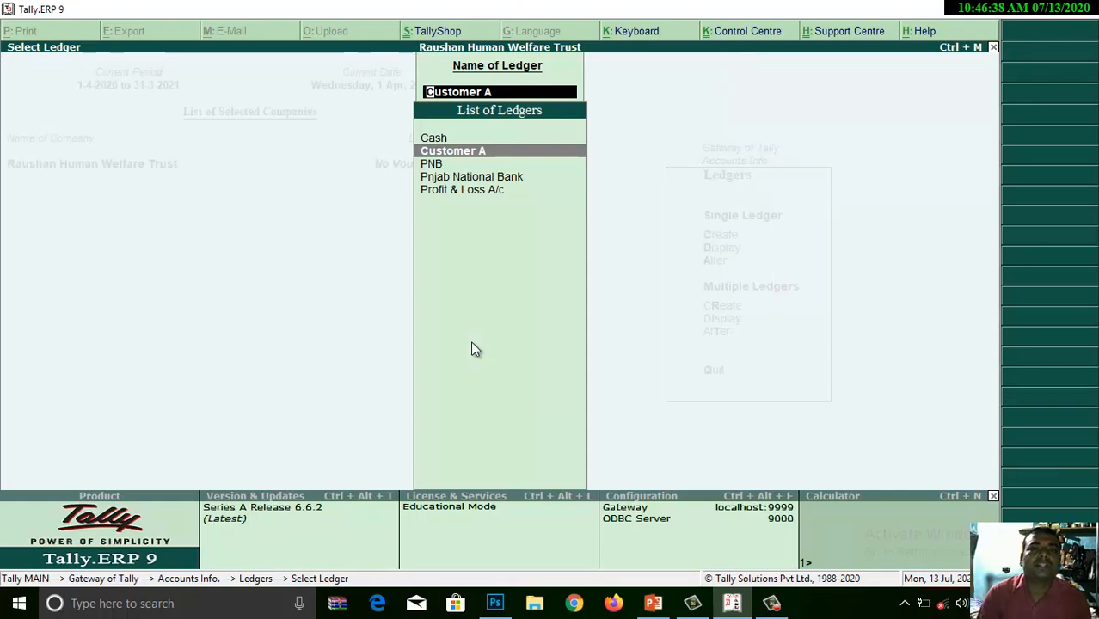
- Reopen the Customer A ledger for alteration and set its mailing name to Customer A
{"action": "key", "text": "Return"}
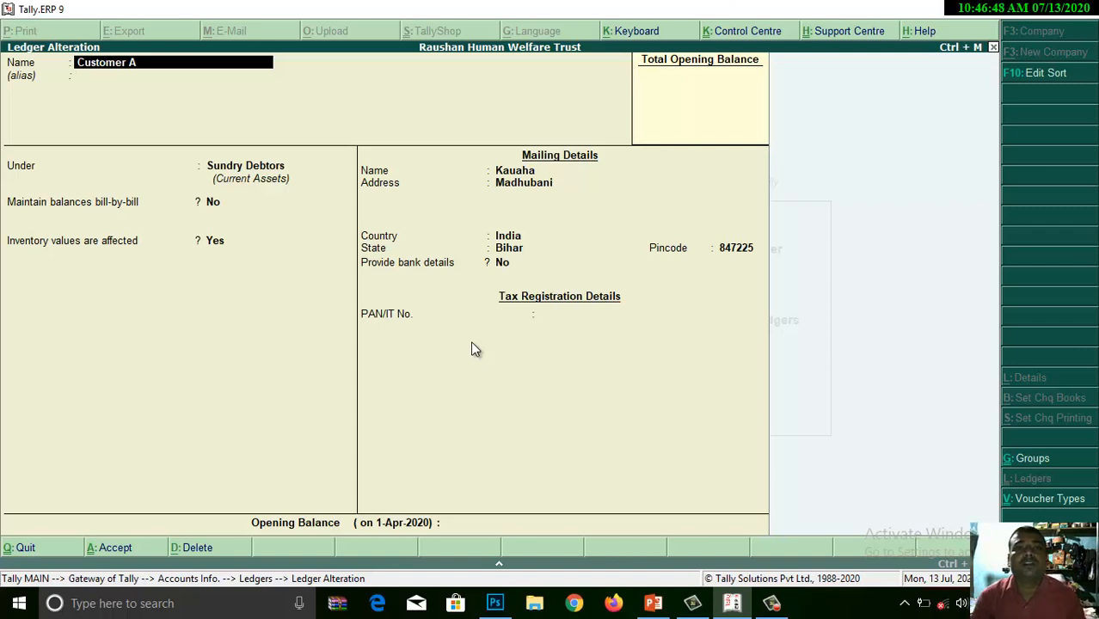
{"action": "key", "text": "Return"}
{"action": "key", "text": "Return"}
{"action": "key", "text": "Return"}
{"action": "key", "text": "Return"}
{"action": "key", "text": "Return"}
{"action": "key", "text": "Return"}
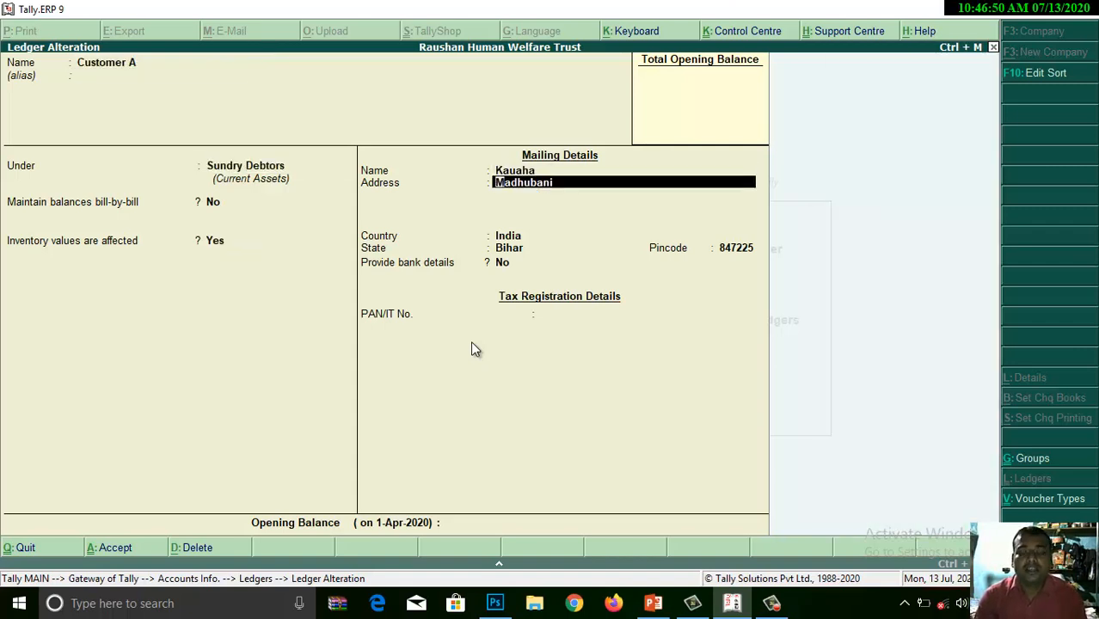
{"action": "key", "text": "Up"}
{"action": "type", "text": "Customer a"}
{"action": "key", "text": "Return"}
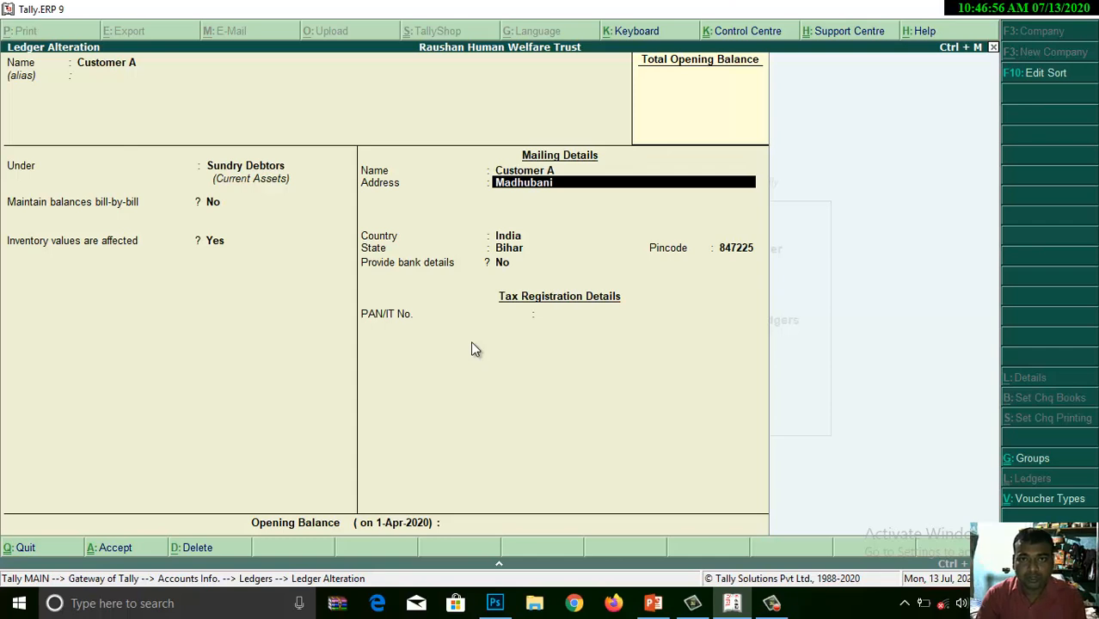
- Replace the mailing address with the customer's two-line address and save the altered ledger
{"action": "type", "text": "Kaua"}
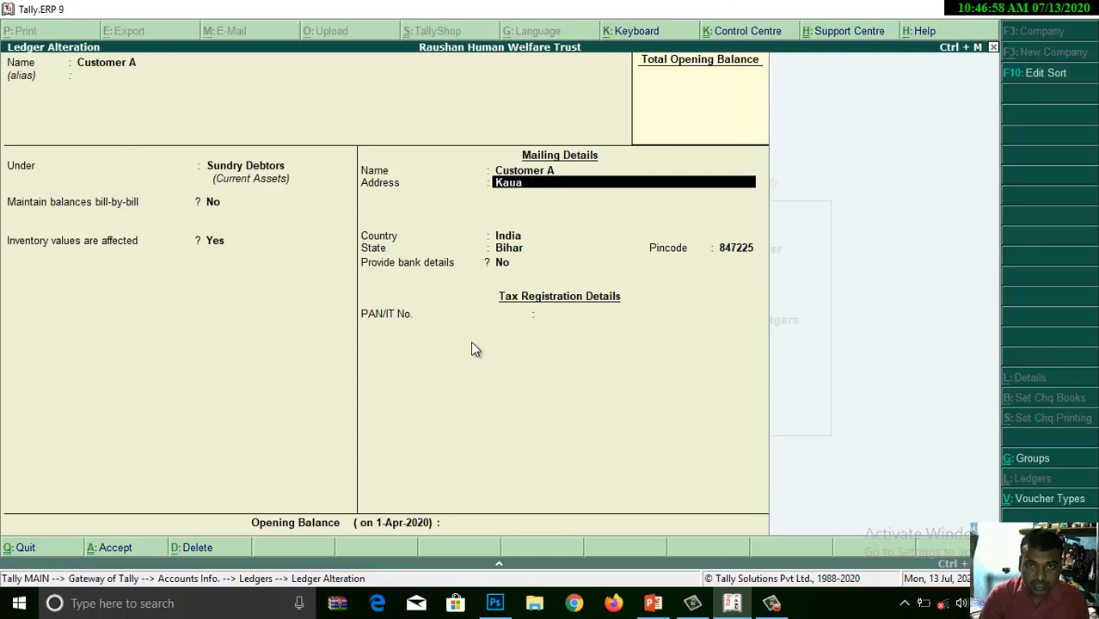
{"action": "type", "text": "ha"}
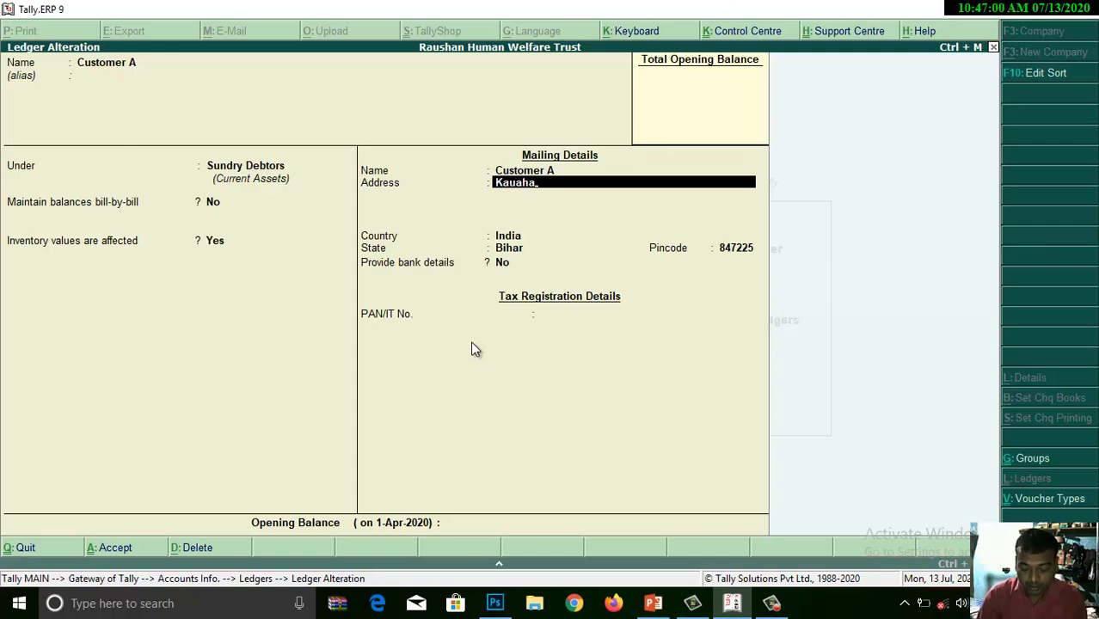
{"action": "key", "text": "Return"}
{"action": "type", "text": "Mad"}
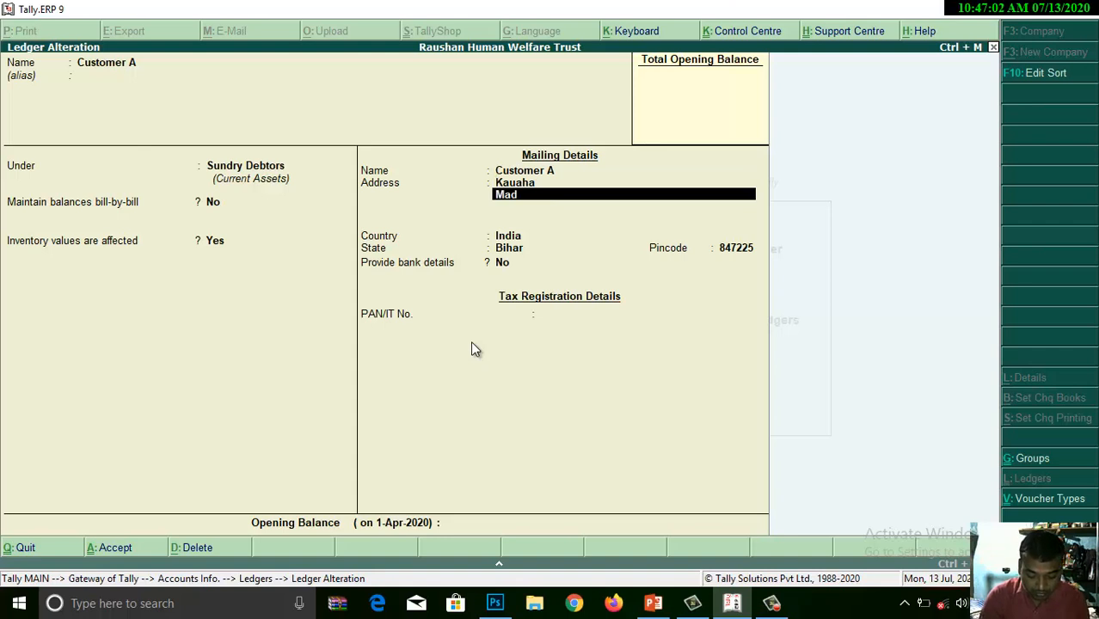
{"action": "type", "text": "huabni"}
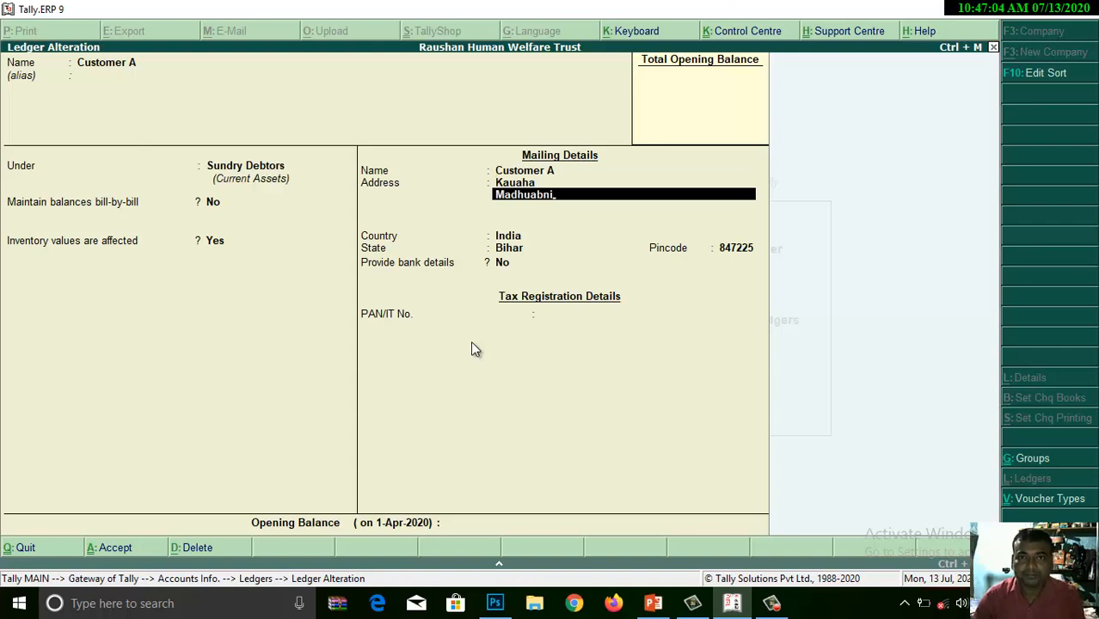
{"action": "key", "text": "Return"}
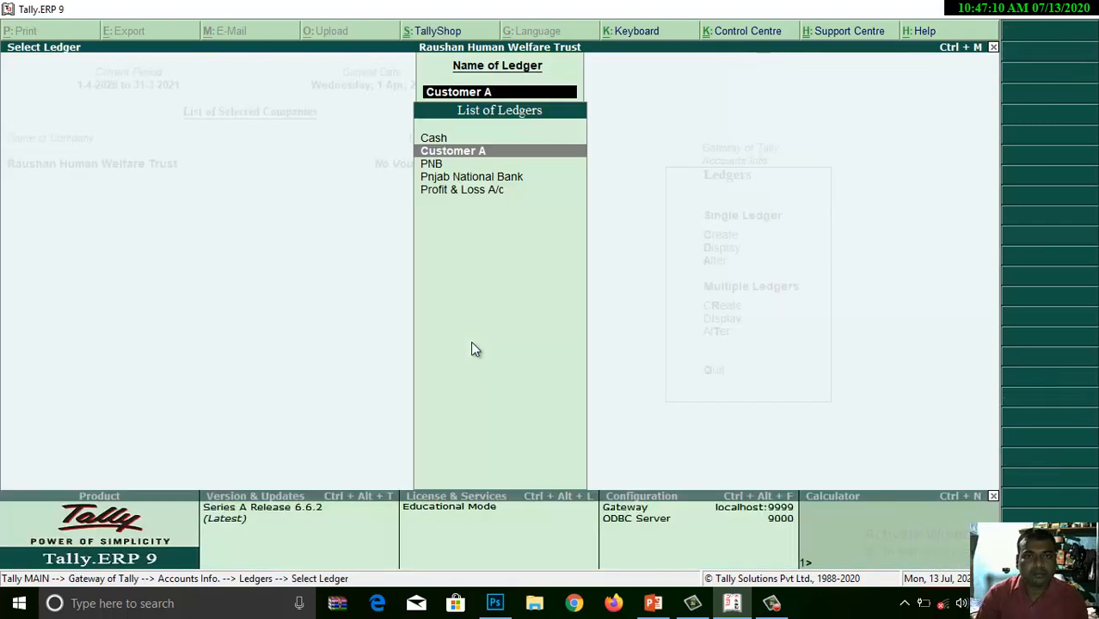
- Reopen the Customer A ledger to check its altered mailing details, then quit back to the ledger options
{"action": "key", "text": "Return"}
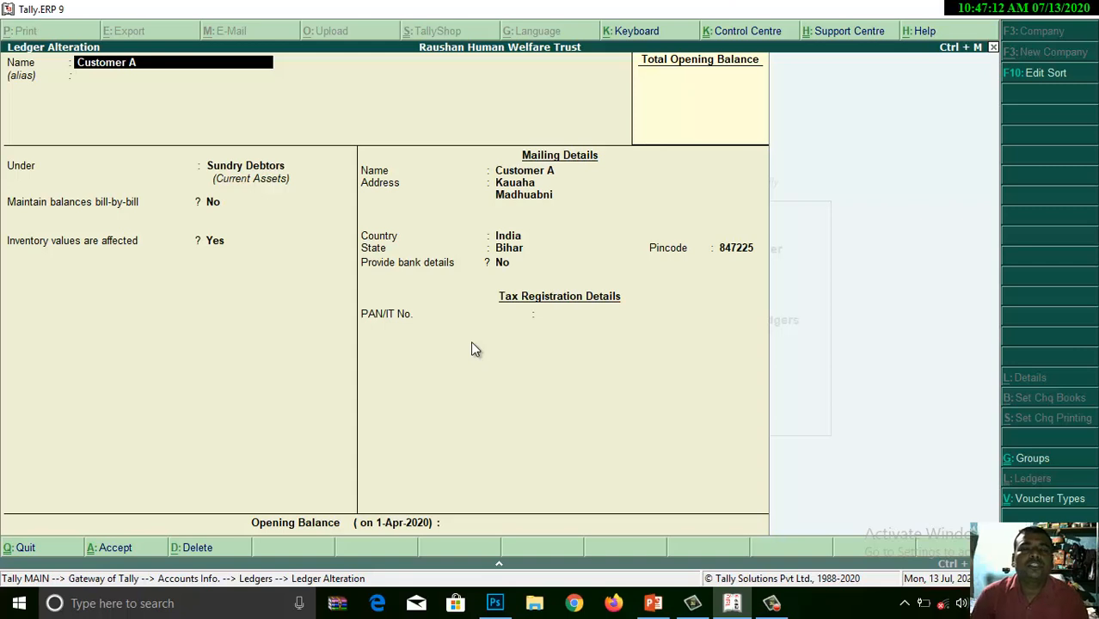
{"action": "key", "text": "Escape"}
{"action": "key", "text": "Escape"}
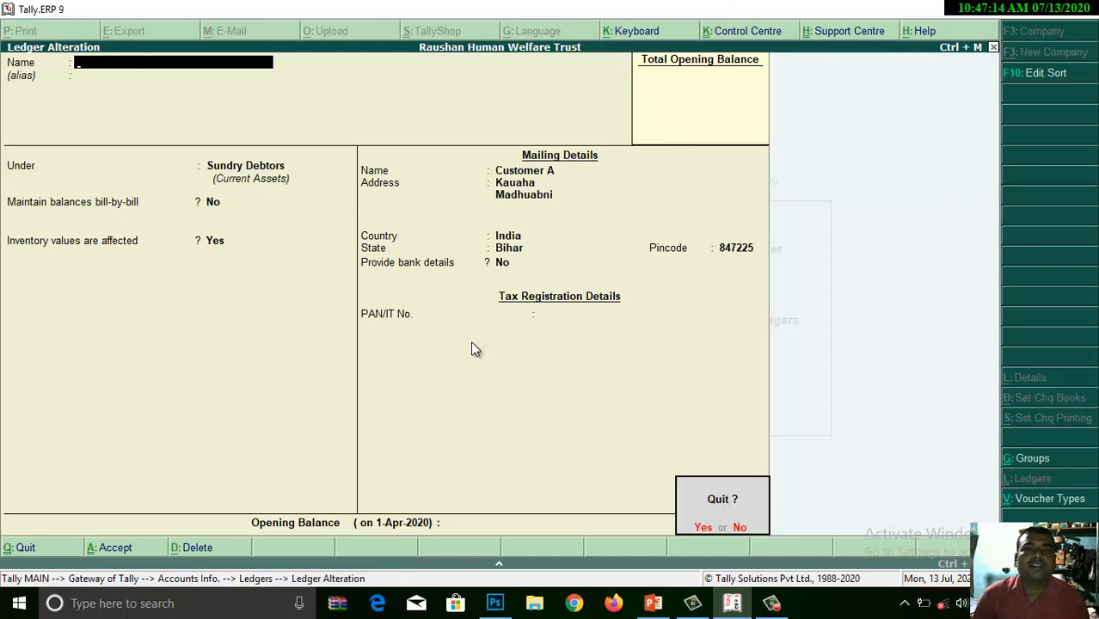
{"action": "key", "text": "Return"}
{"action": "key", "text": "Escape"}
{"action": "key", "text": "Escape"}
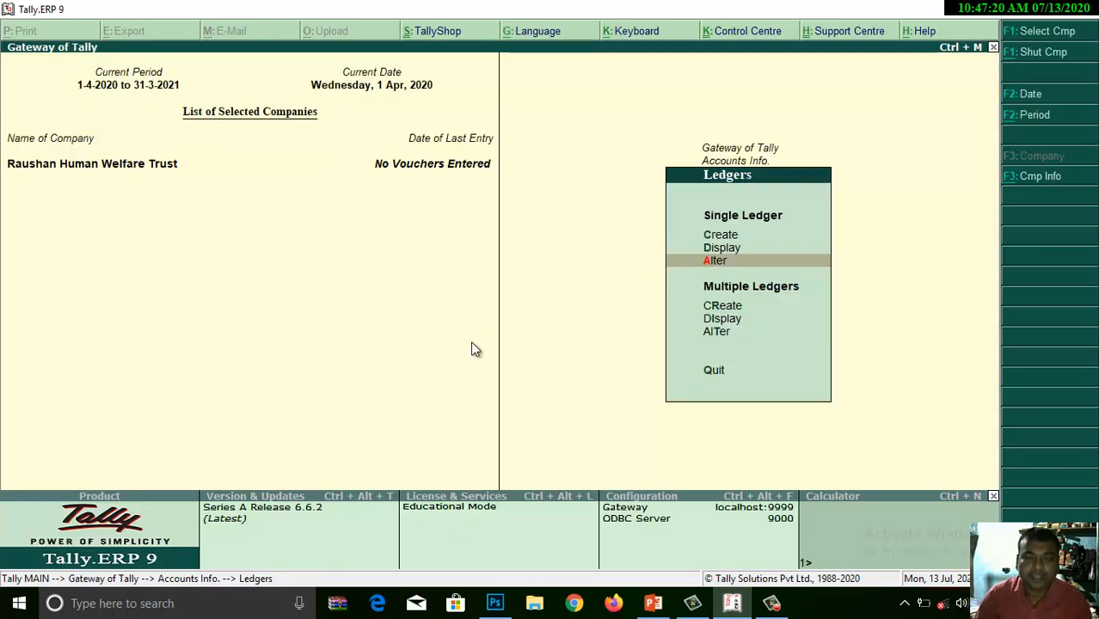
- Leave the ledger options and return to the main Gateway of Tally
{"action": "key", "text": "Up"}
{"action": "key", "text": "Up"}
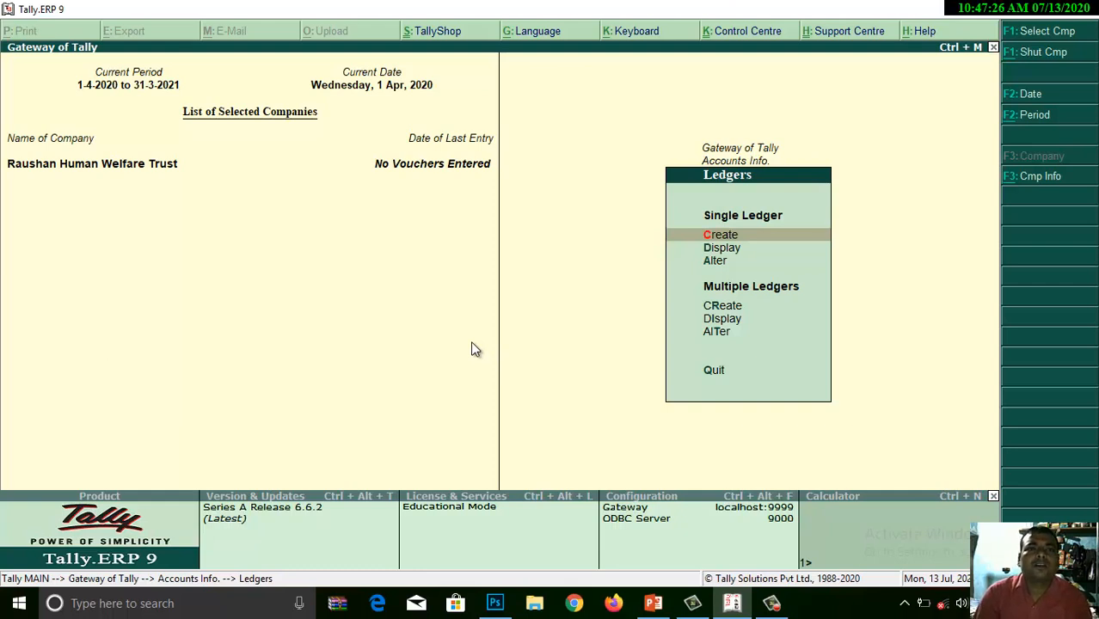
{"action": "key", "text": "Escape"}
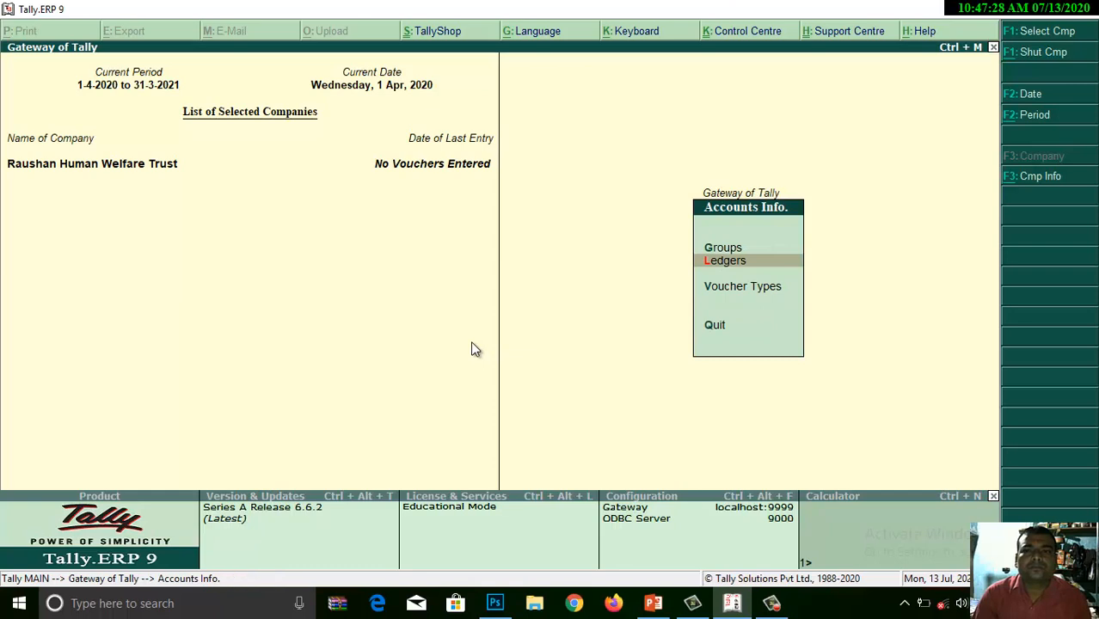
{"action": "key", "text": "Escape"}
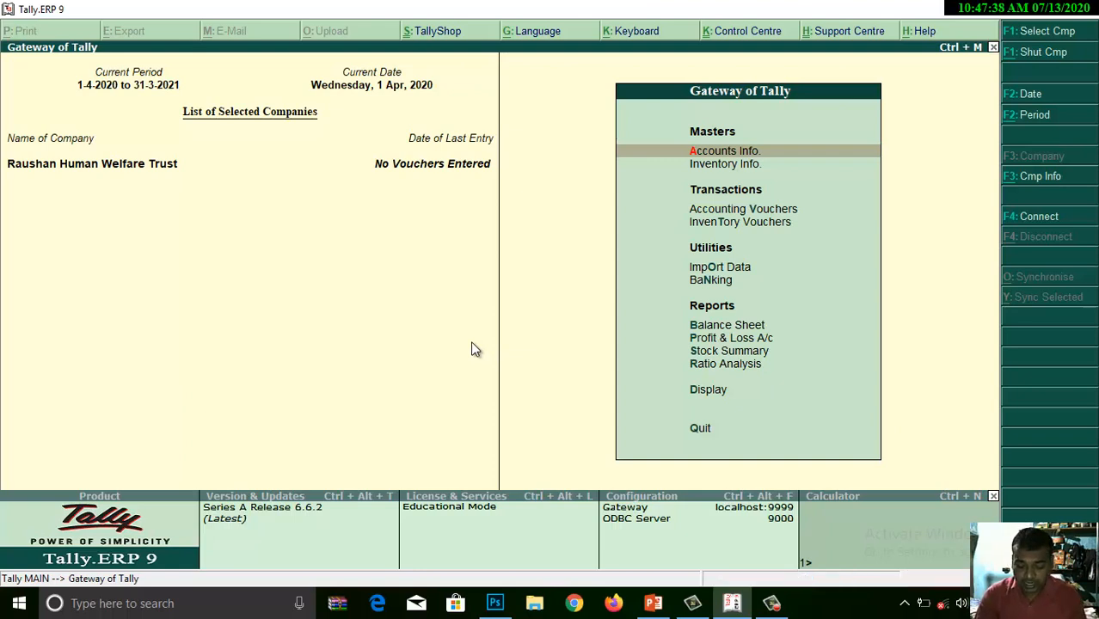
- Open the Customer A ledger for alteration and request its deletion, then back out of the confirmation to Accounts Info
{"action": "key", "text": "Return"}
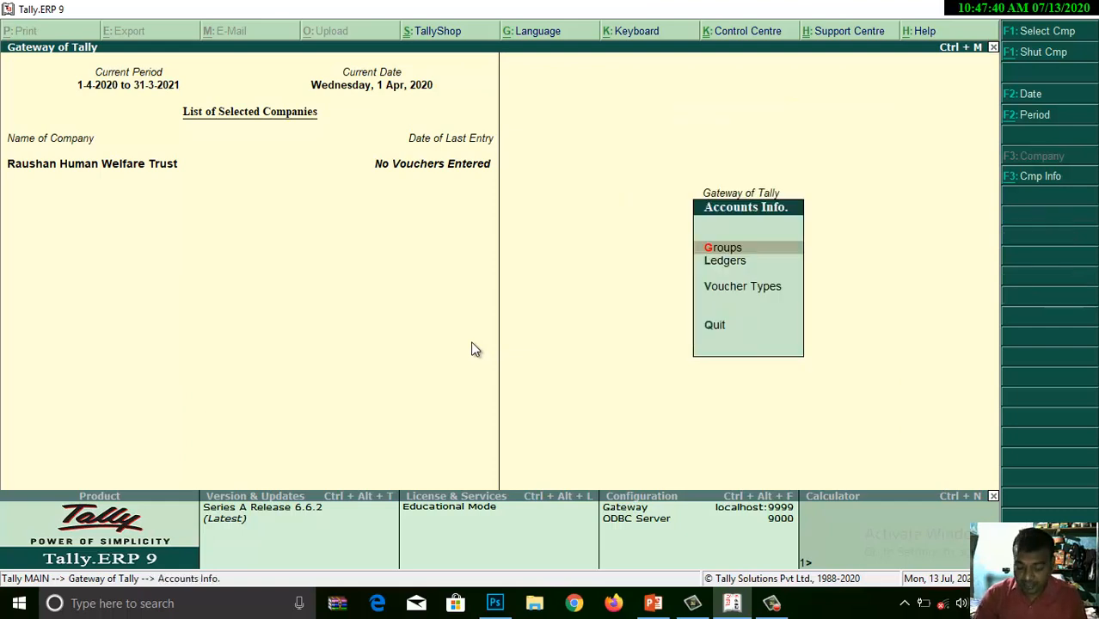
{"action": "key", "text": "Down"}
{"action": "key", "text": "Return"}
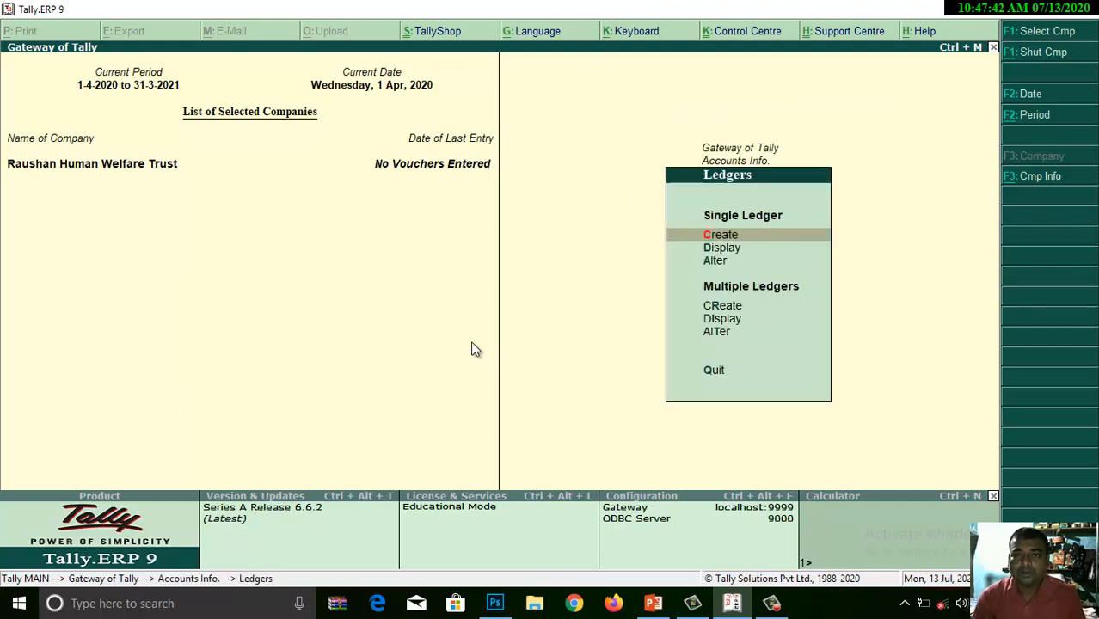
{"action": "key", "text": "Down"}
{"action": "key", "text": "Down"}
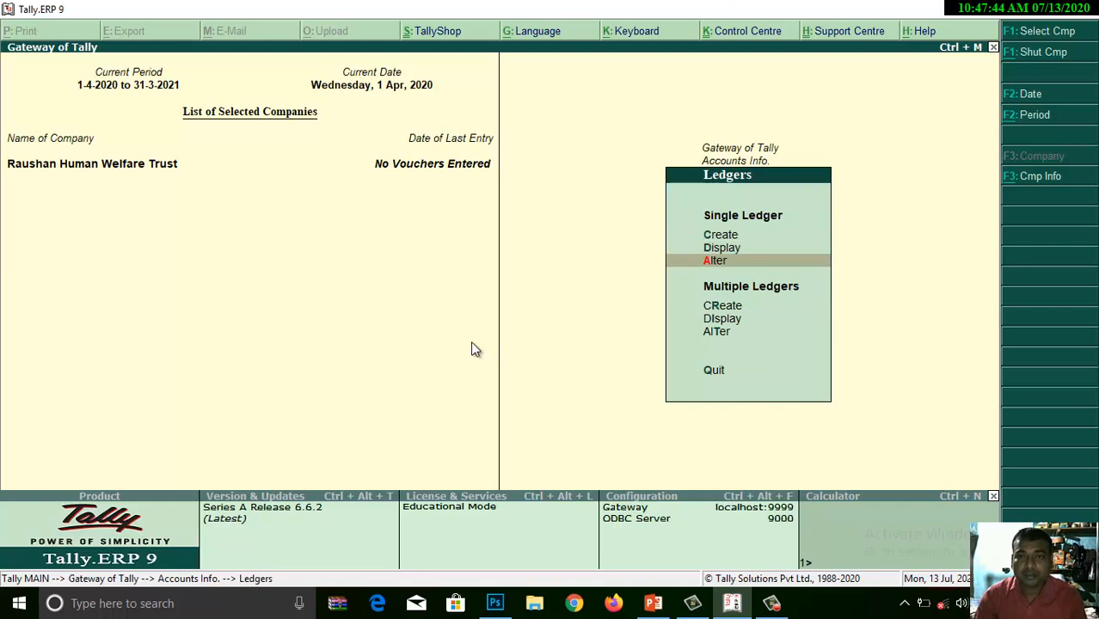
{"action": "key", "text": "Return"}
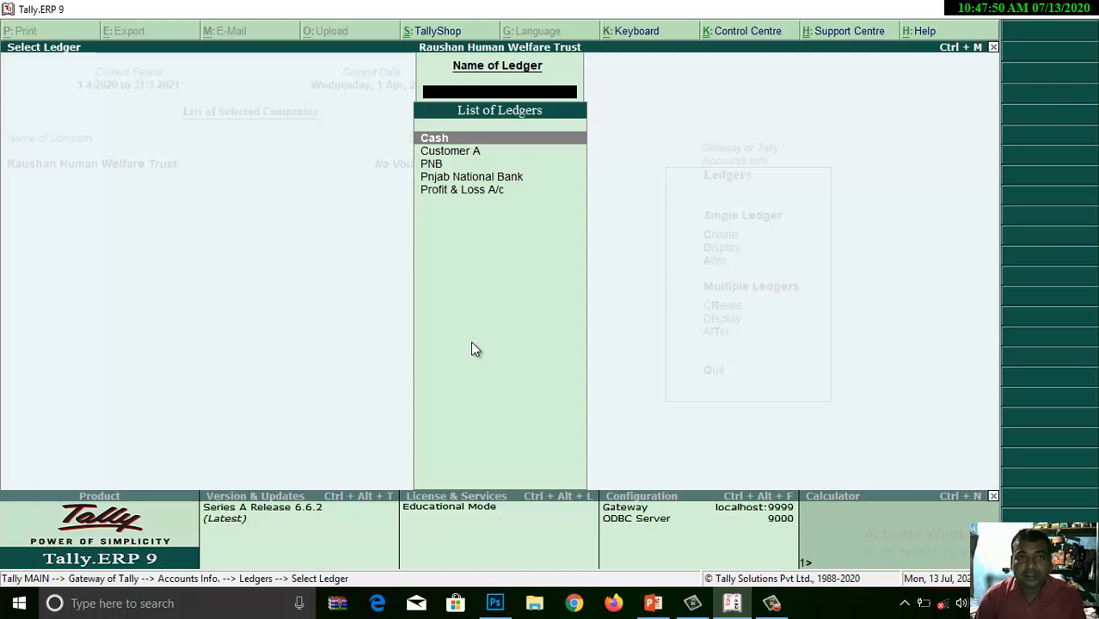
{"action": "key", "text": "Down"}
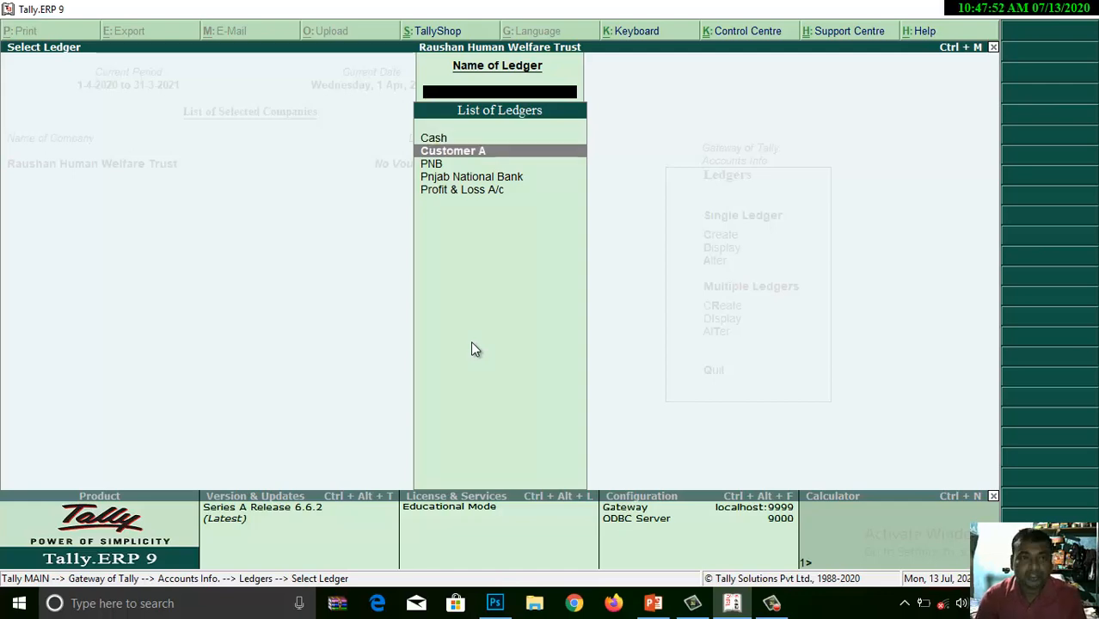
{"action": "key", "text": "Return"}
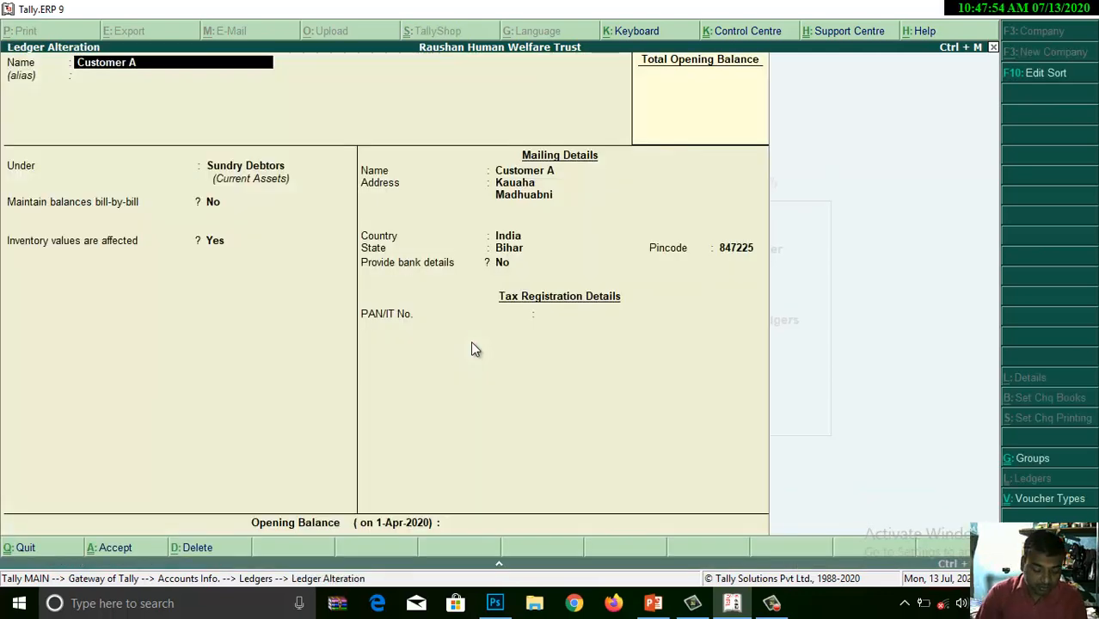
{"action": "key", "text": "alt+d"}
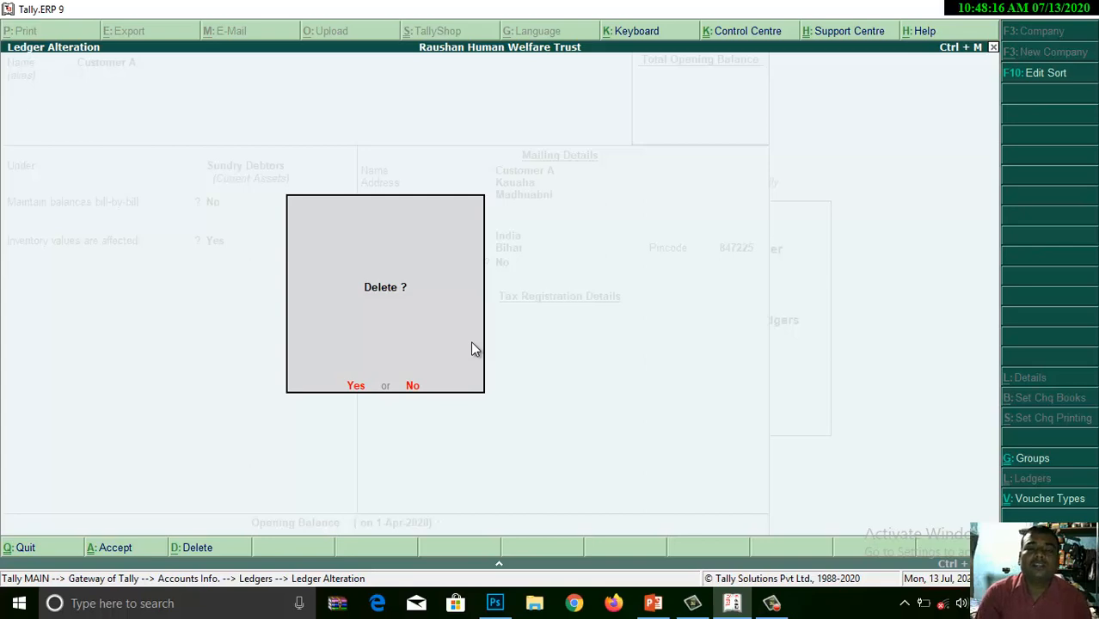
{"action": "left_click", "coordinate": [473, 346]}
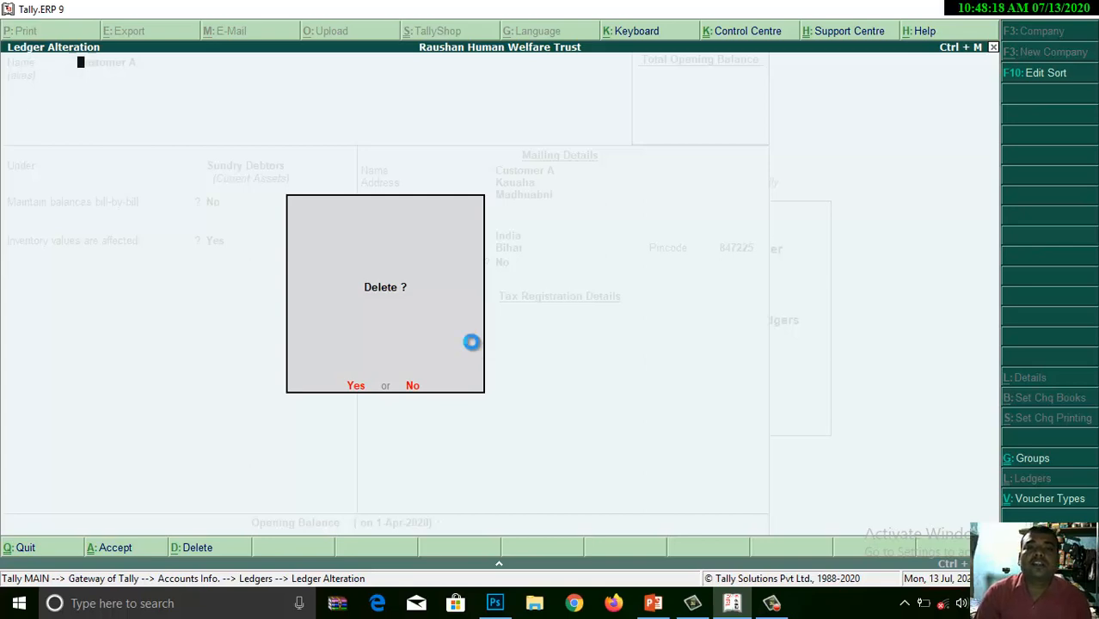
{"action": "key", "text": "Escape"}
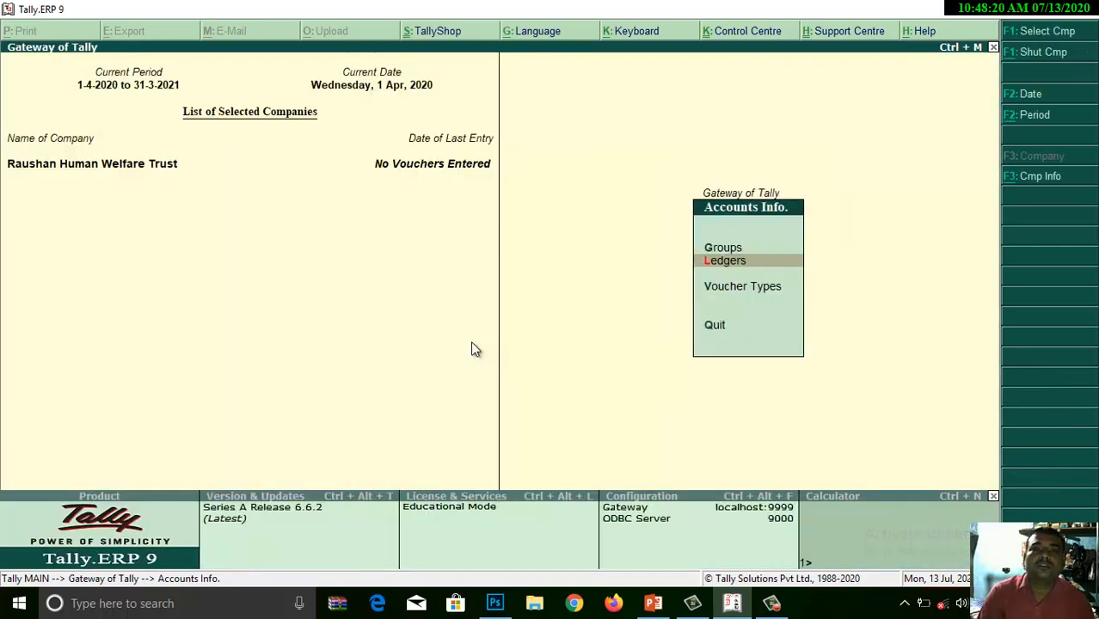
- Open the single-ledger display option to view the company's ledgers
{"action": "key", "text": "Return"}
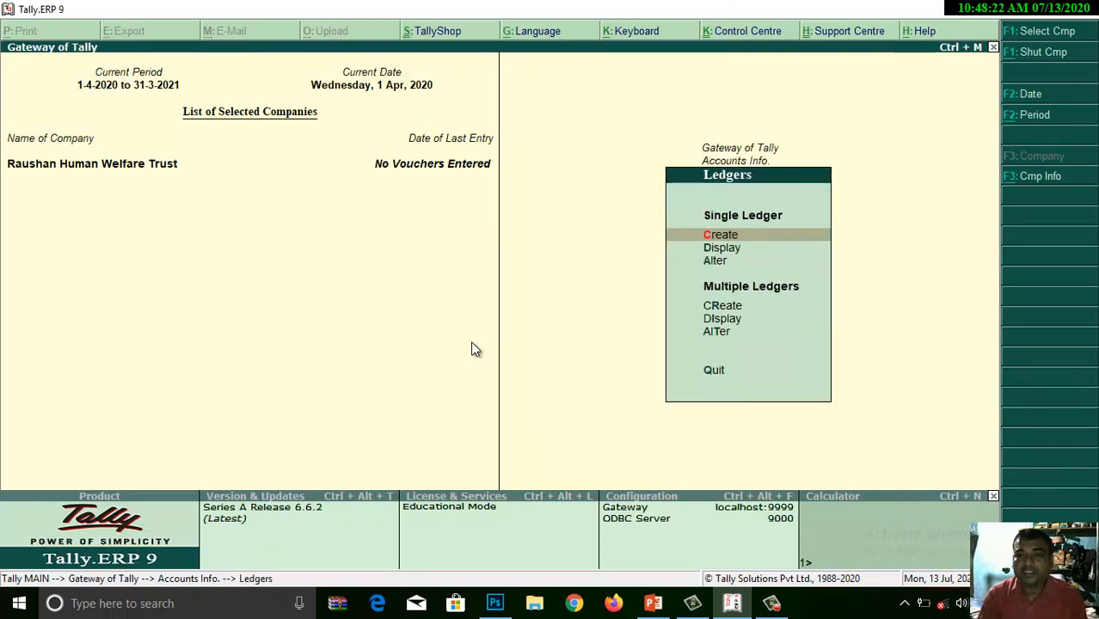
{"action": "key", "text": "Down"}
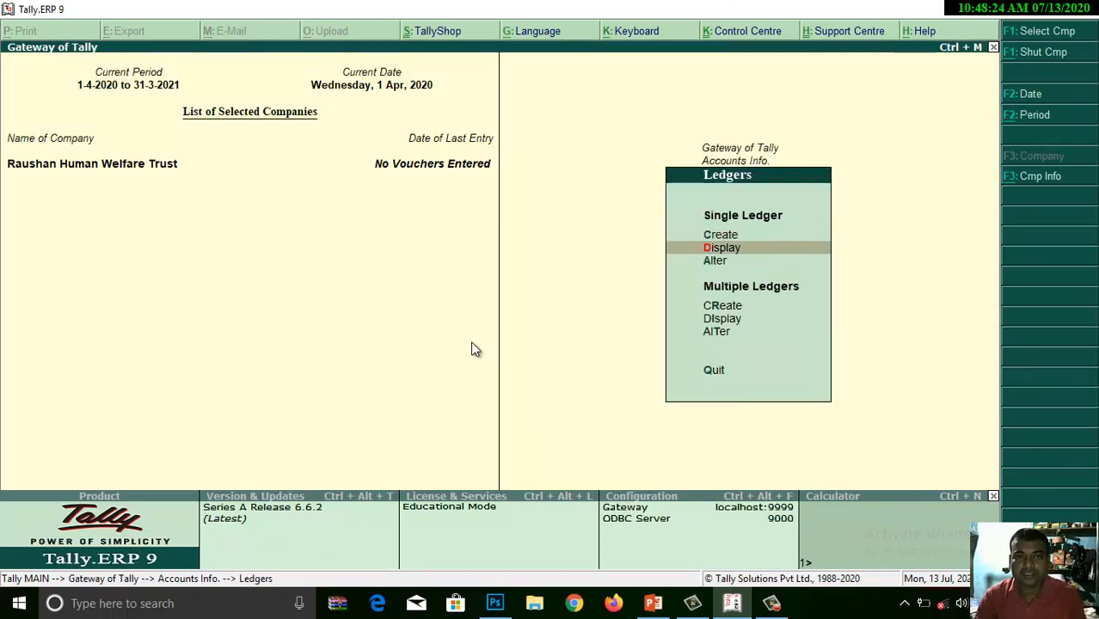
{"action": "key", "text": "Return"}
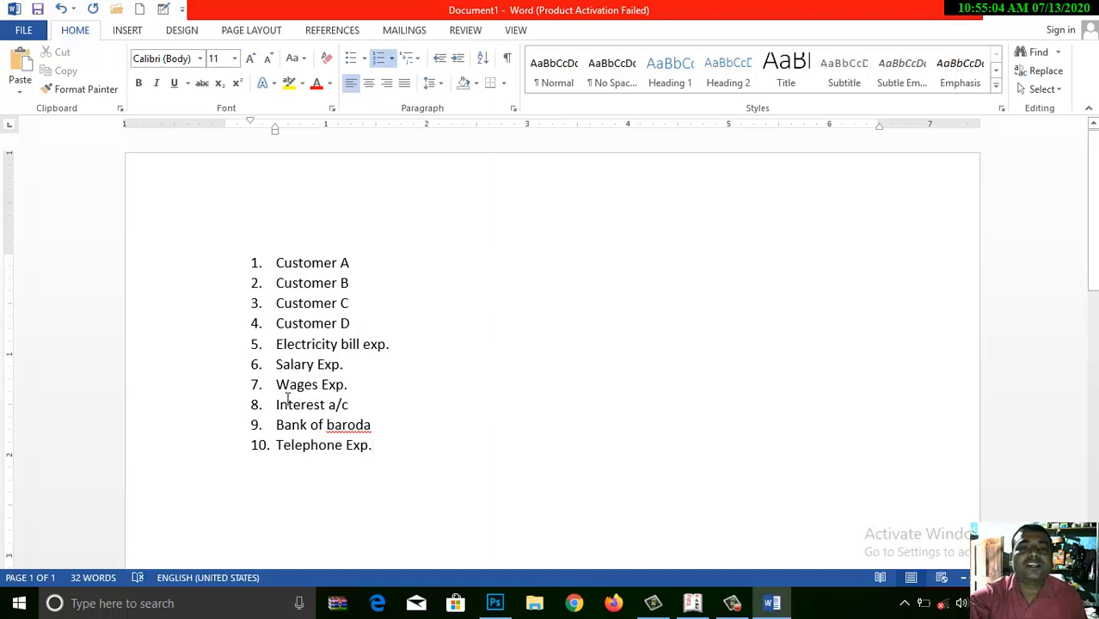
- Highlight and examine the numbered list of ledger names in the Word document, from Customer A to Telephone Exp
{"action": "left_click", "coordinate": [353, 405]}
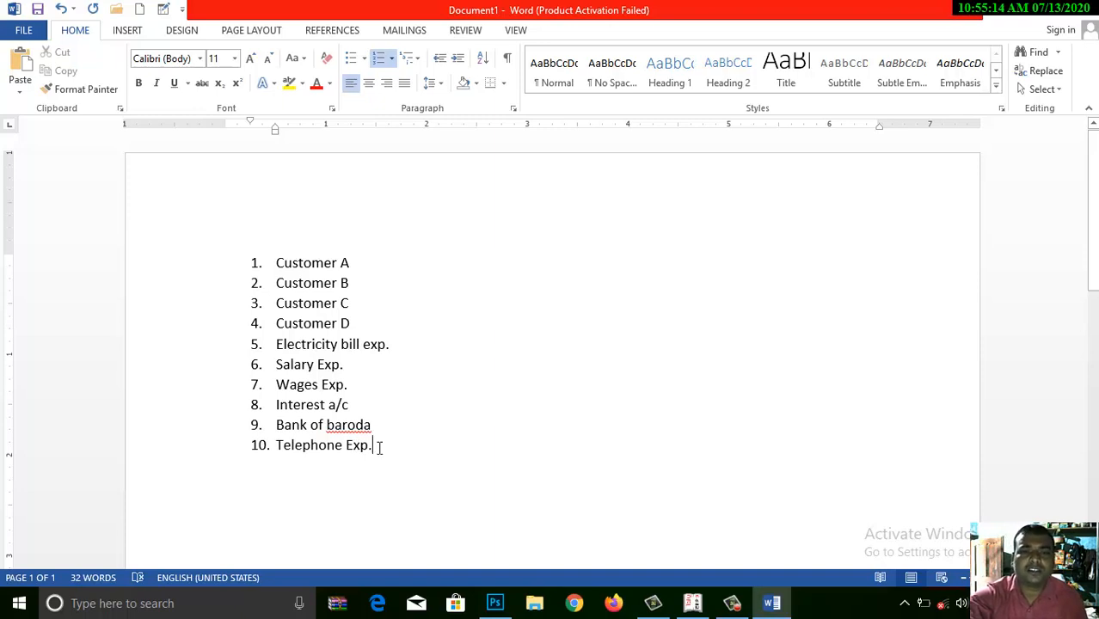
{"action": "left_click_drag", "start_coordinate": [388, 445], "coordinate": [238, 240]}
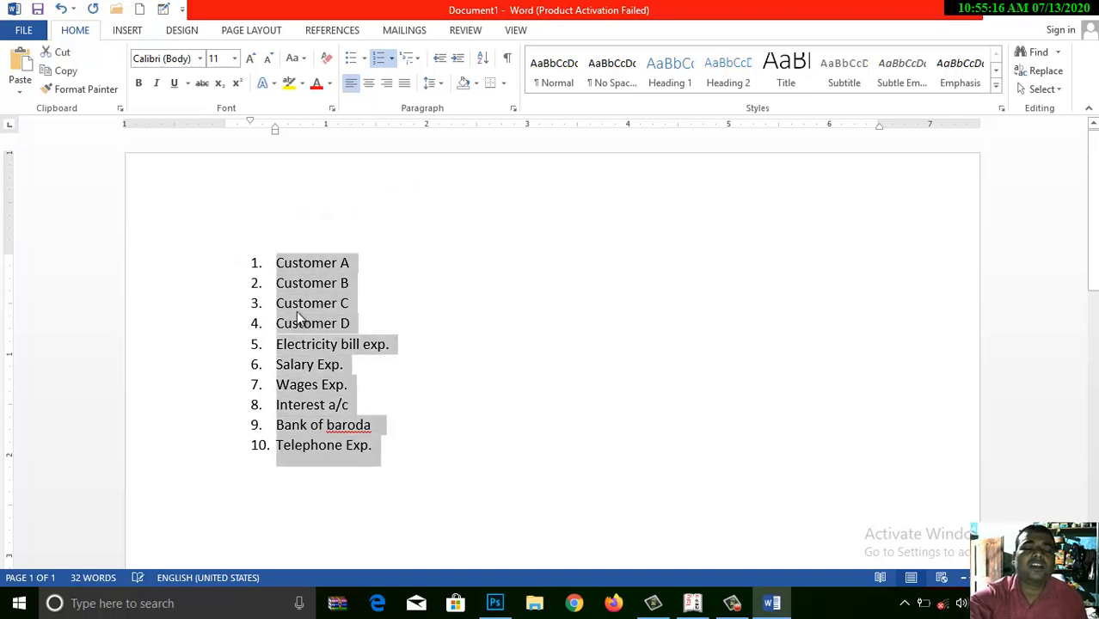
{"action": "left_click", "coordinate": [348, 285]}
{"action": "left_click_drag", "start_coordinate": [386, 445], "coordinate": [207, 235]}
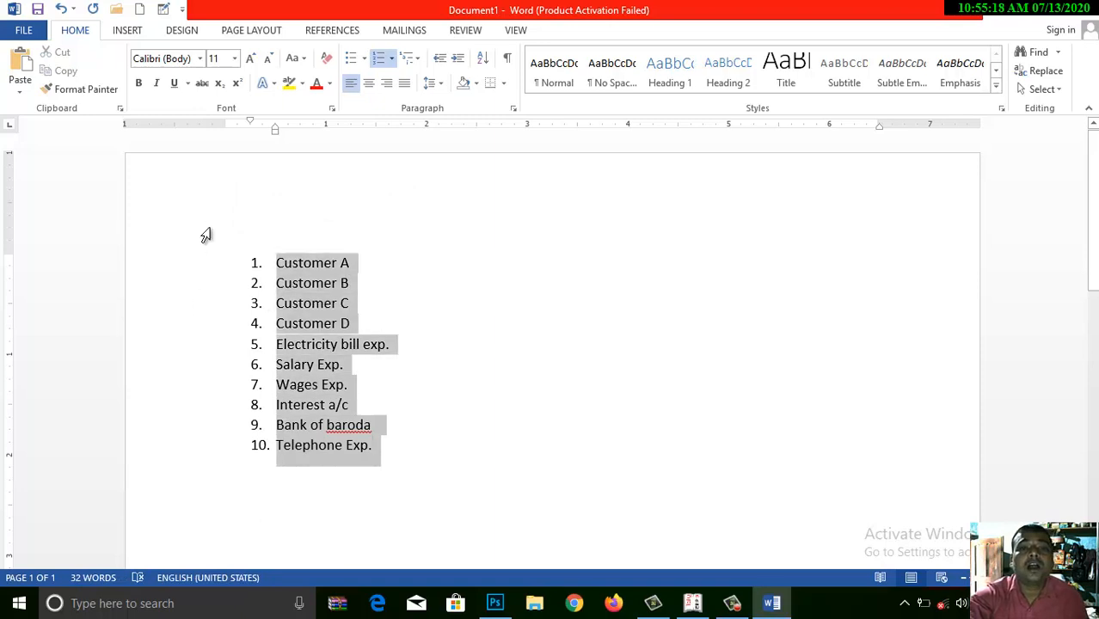
{"action": "left_click", "coordinate": [385, 444]}
{"action": "left_click_drag", "start_coordinate": [334, 441], "coordinate": [227, 248]}
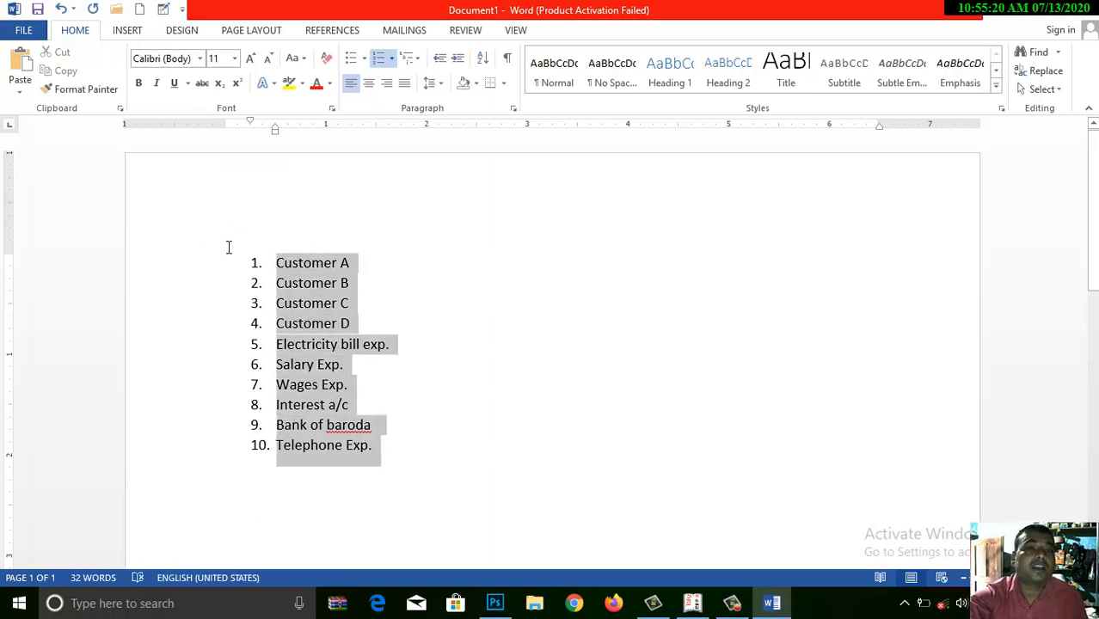
{"action": "left_click", "coordinate": [355, 385]}
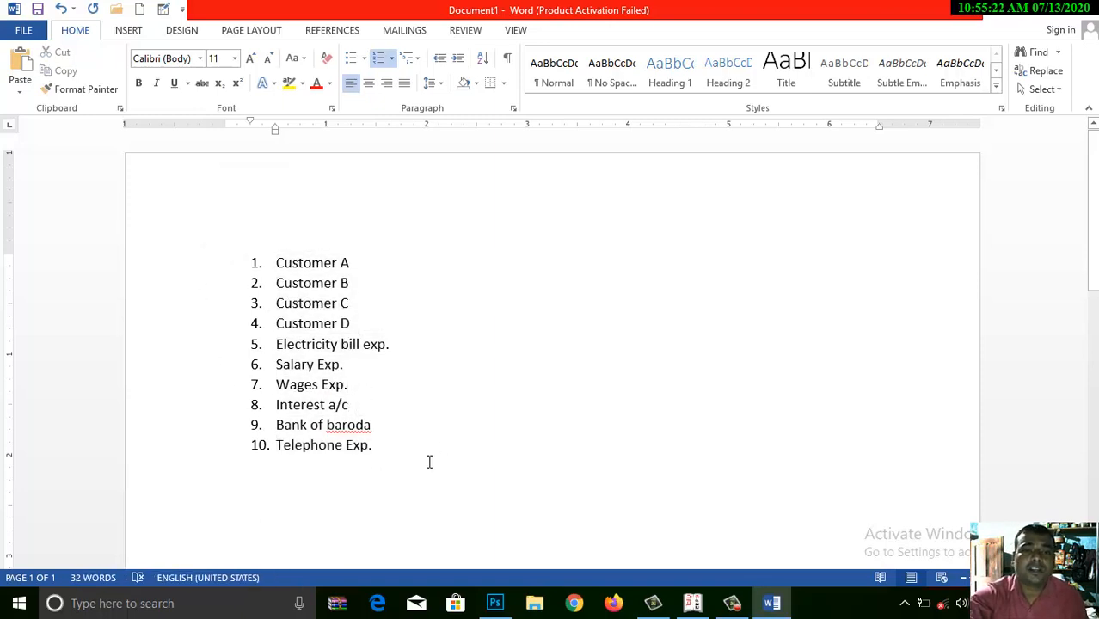
{"action": "left_click_drag", "start_coordinate": [388, 455], "coordinate": [268, 245]}
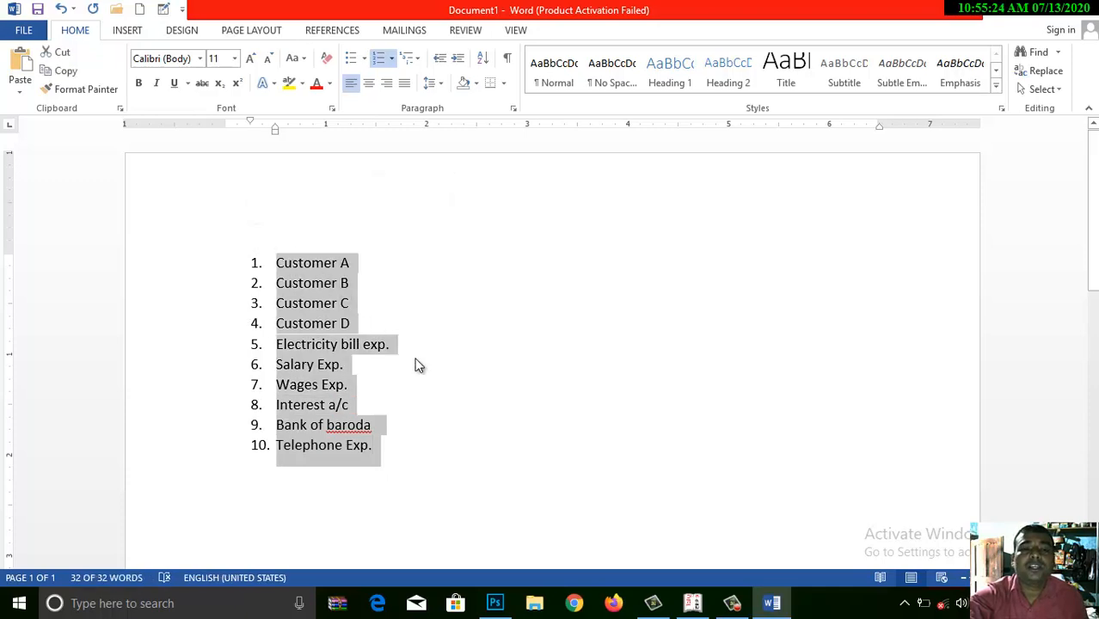